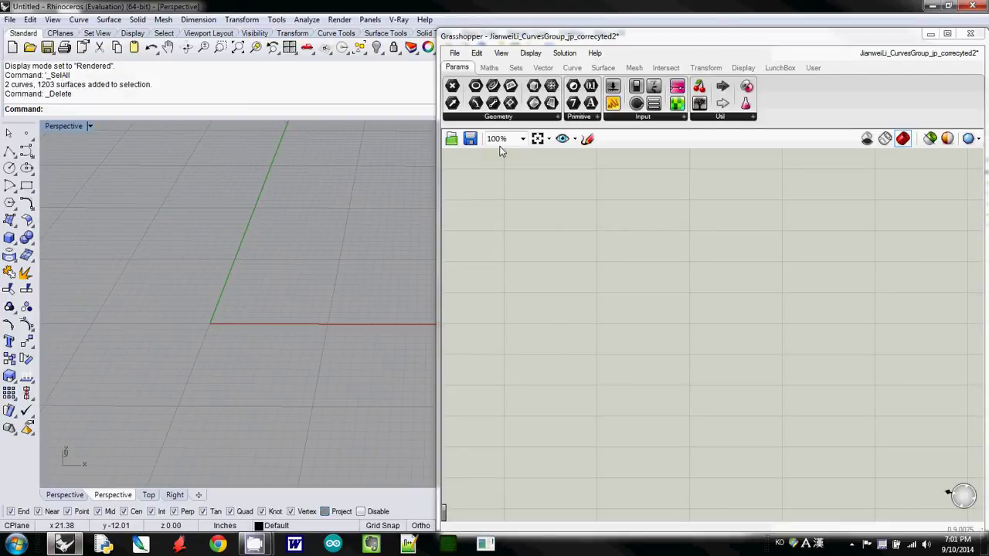
- Place two Point parameters one above the other and set the upper one to a single point at about (2.48, 13.59, 0)
drag(459, 92, 489, 146)
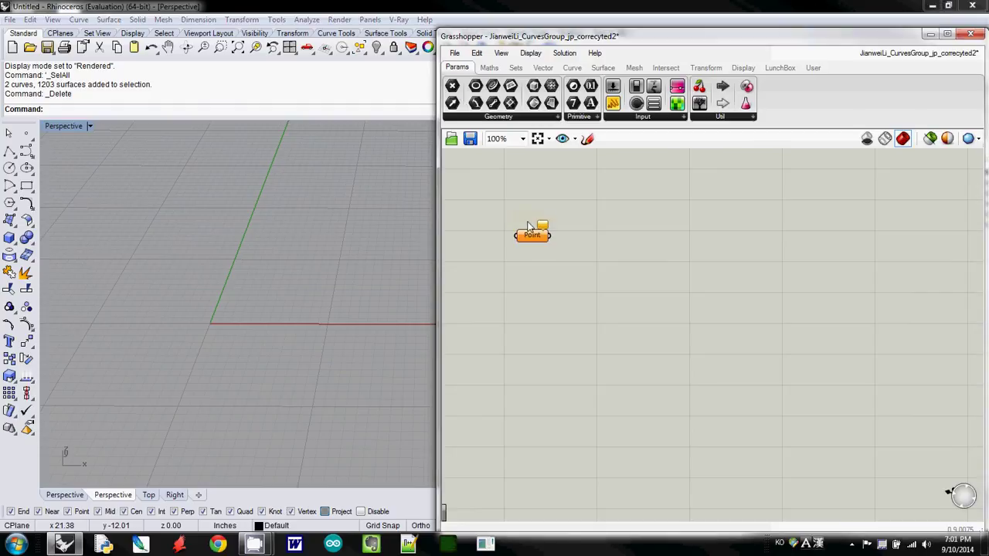
drag(454, 89, 540, 360)
click(537, 240)
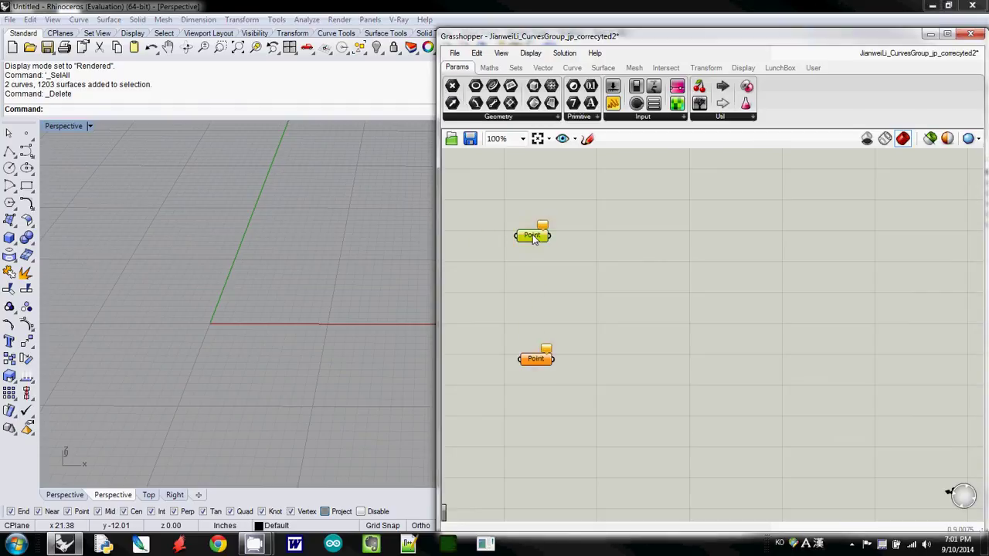
right_click(538, 240)
click(628, 421)
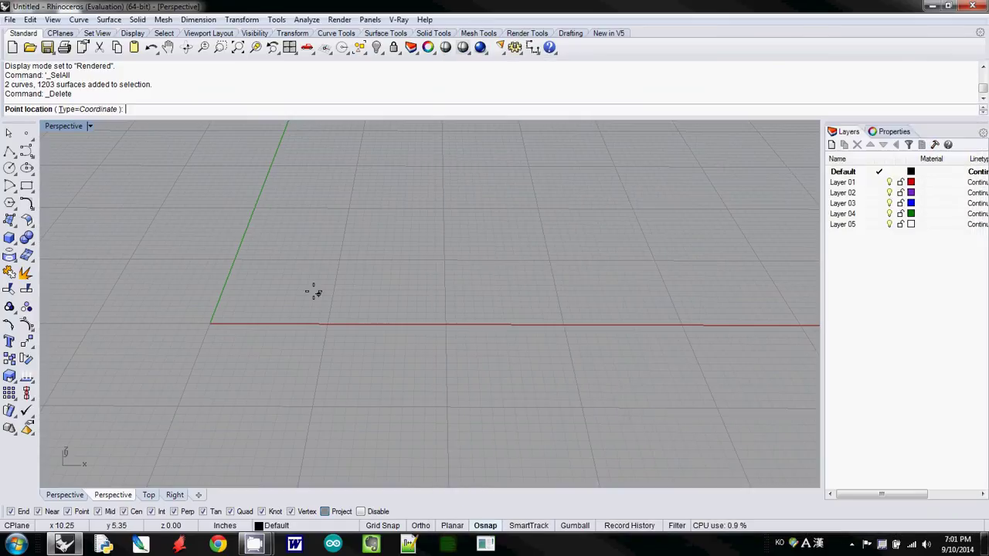
click(258, 252)
- Set the lower Point parameter to a single point at about (21.65, 1.04, 0), close to the red X axis
click(533, 360)
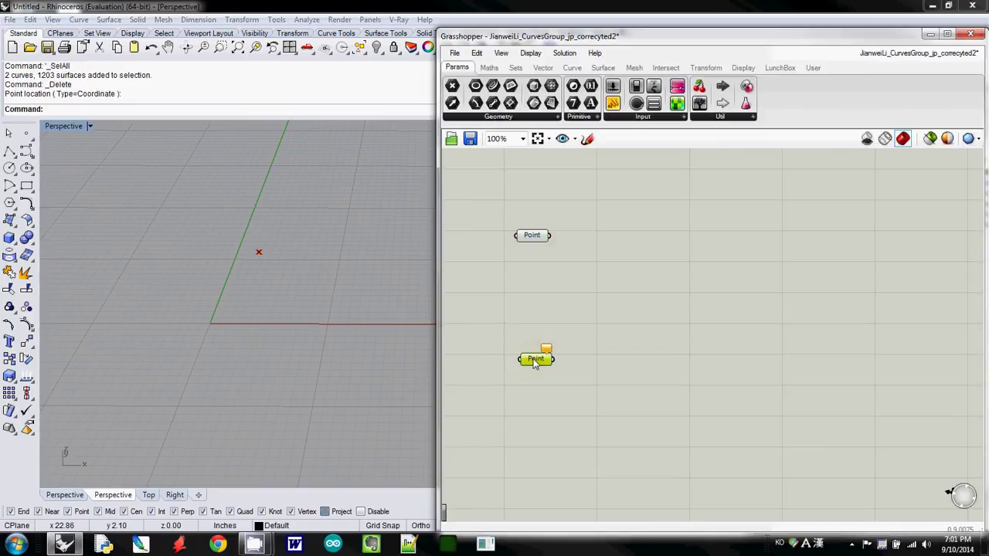
right_click(533, 360)
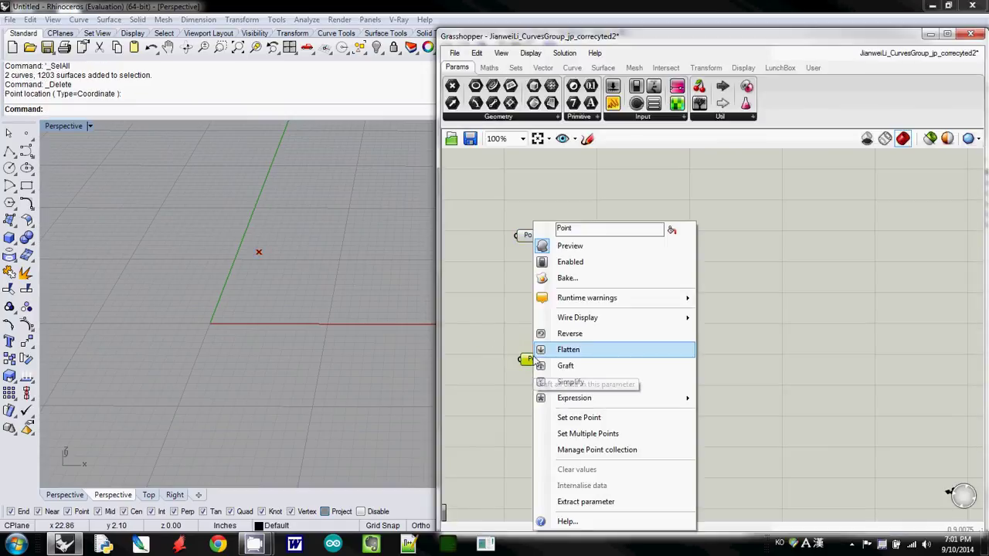
click(587, 418)
click(423, 319)
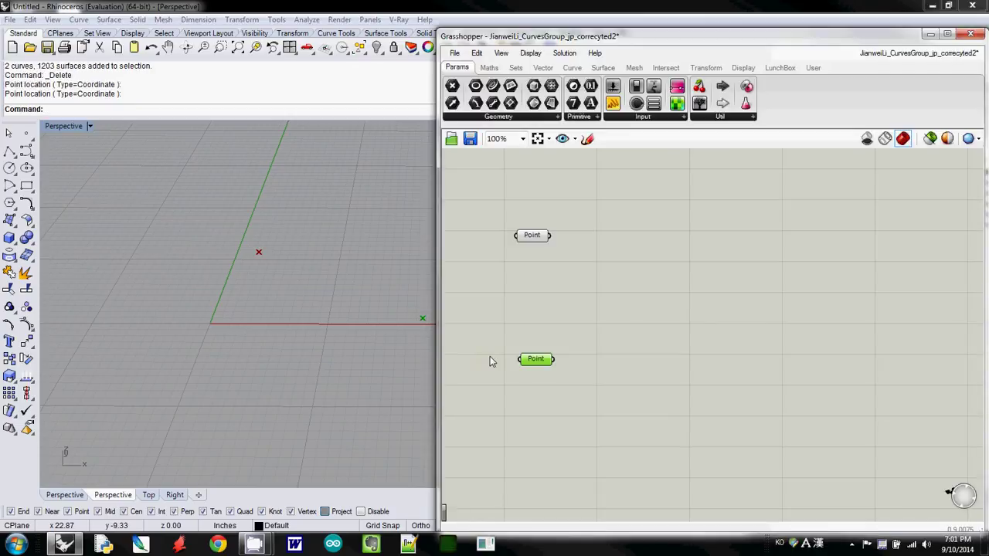
click(621, 207)
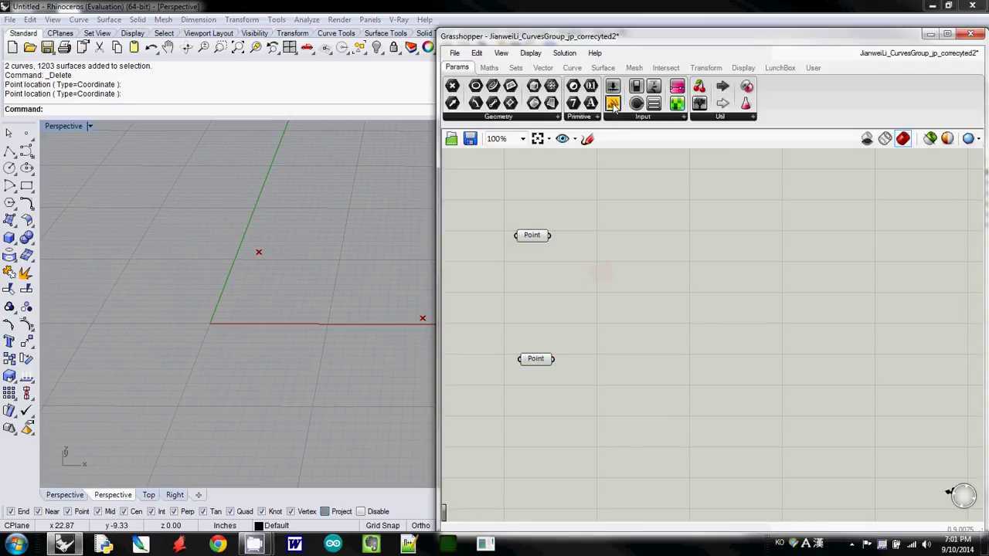
- Add a Panel fed by the upper Point and widen it so the coordinates fit on one line
drag(618, 109, 600, 278)
drag(559, 304, 549, 236)
drag(593, 275, 599, 263)
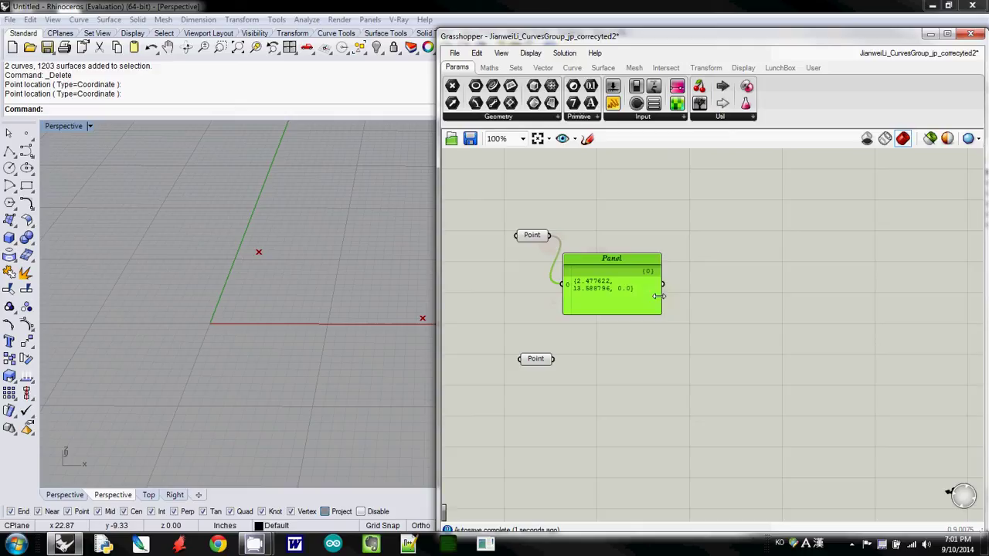
drag(661, 301, 710, 301)
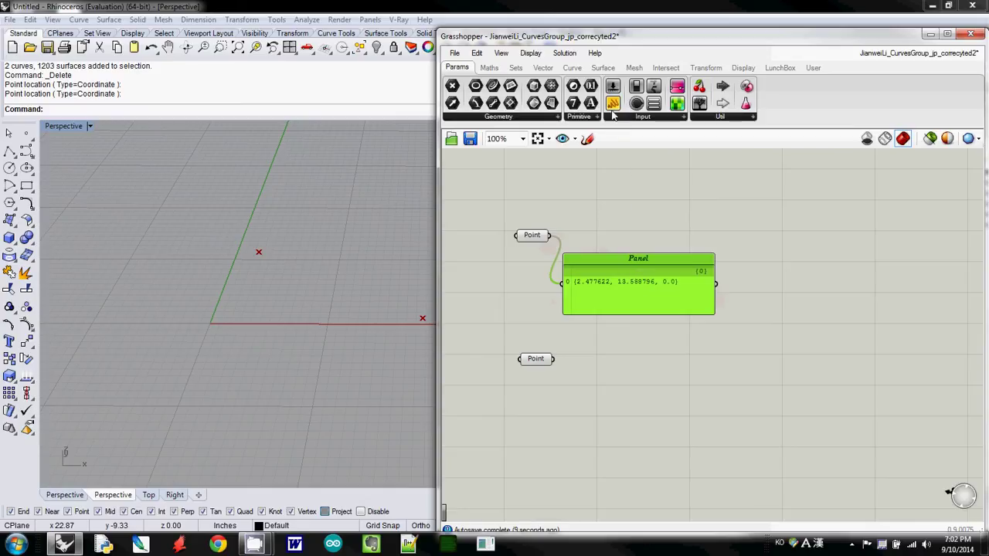
- Add a second Panel fed by the lower Point, widen it to fit the coordinates, and position it below that Point
drag(613, 102, 634, 385)
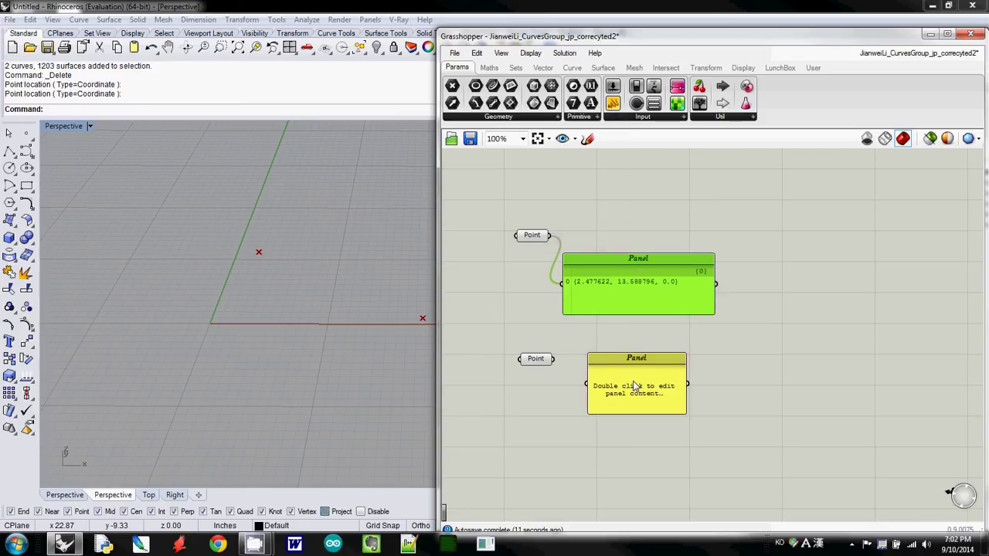
drag(554, 360, 589, 384)
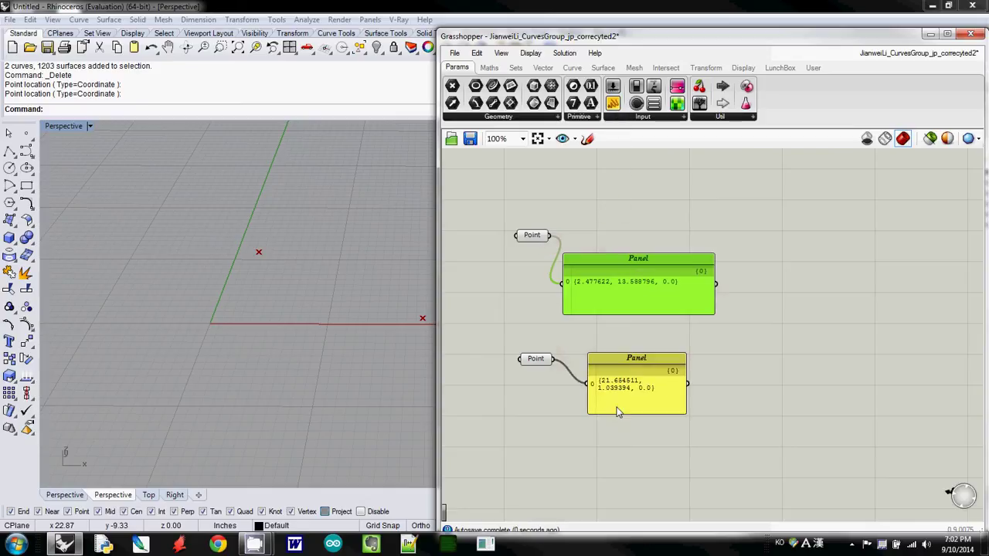
drag(687, 409, 731, 406)
drag(690, 376, 669, 414)
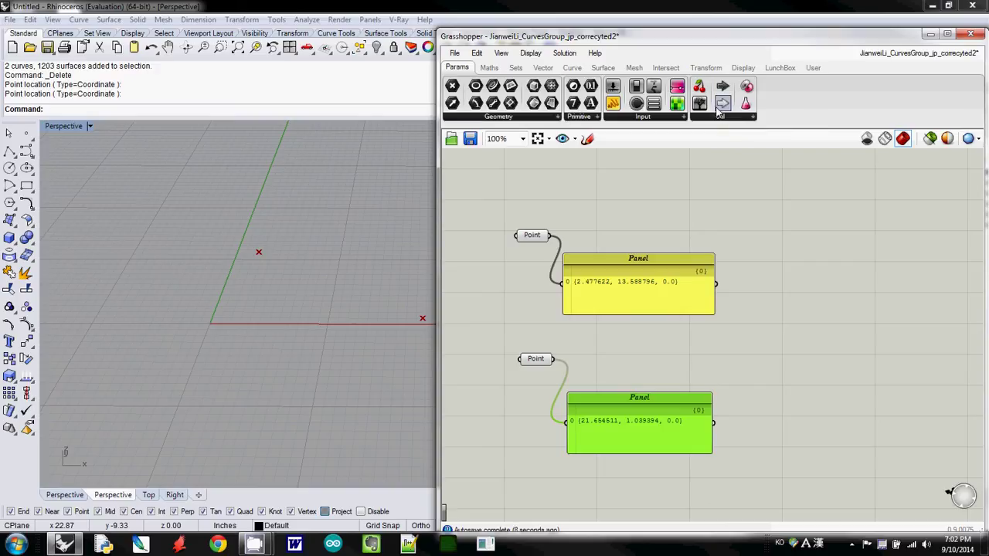
- Connect a Param Viewer to the upper Point beneath its panel and shift the lower Point and its panel downward
drag(699, 103, 788, 301)
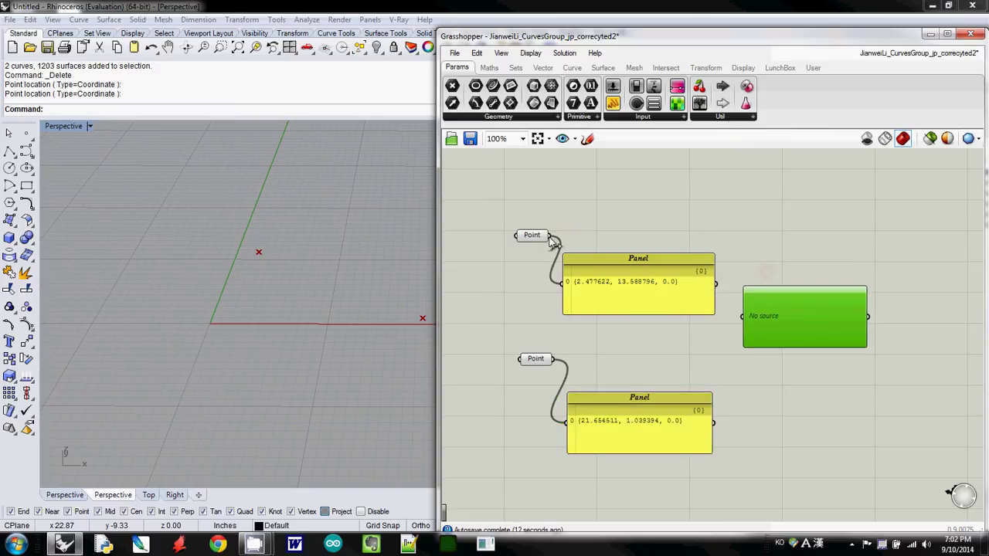
drag(552, 237, 616, 343)
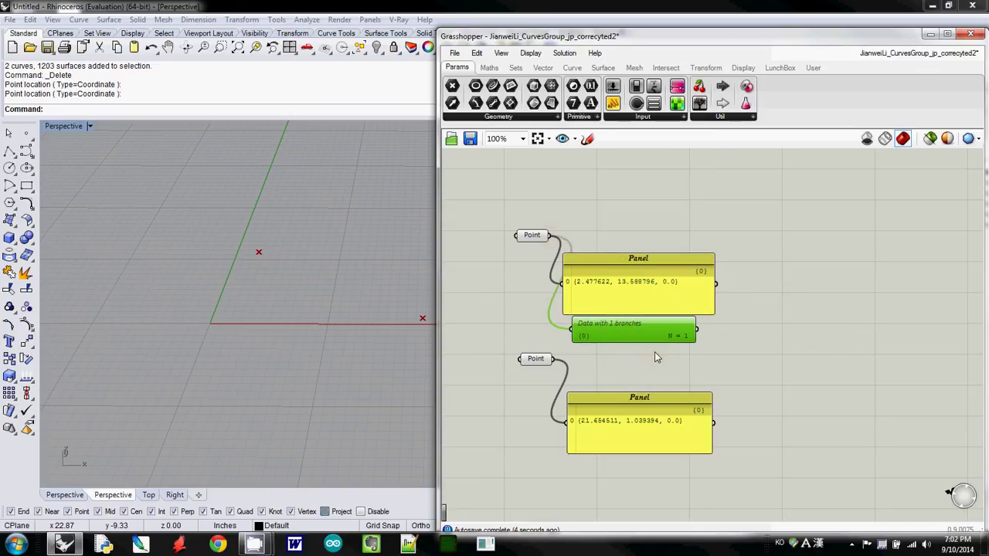
drag(611, 397, 610, 461)
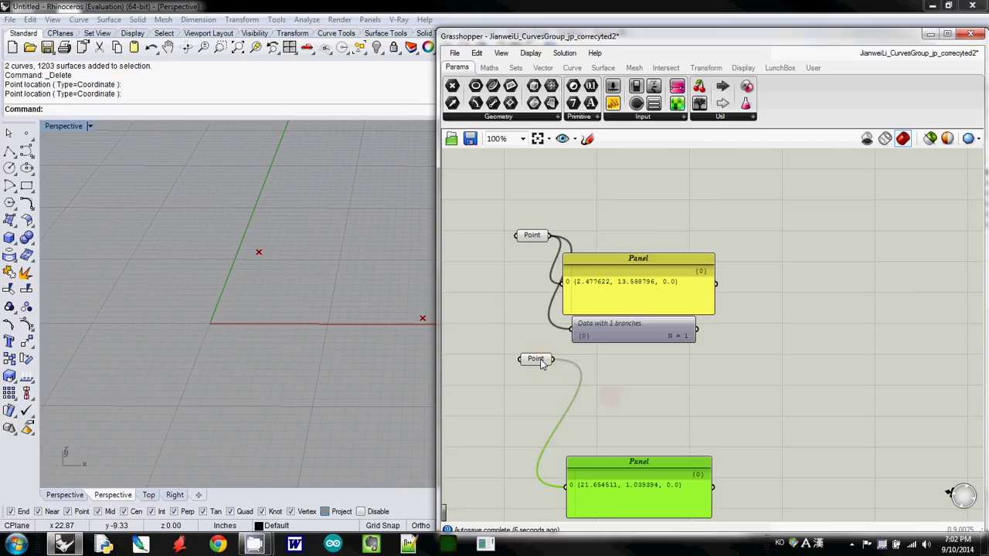
drag(541, 360, 528, 417)
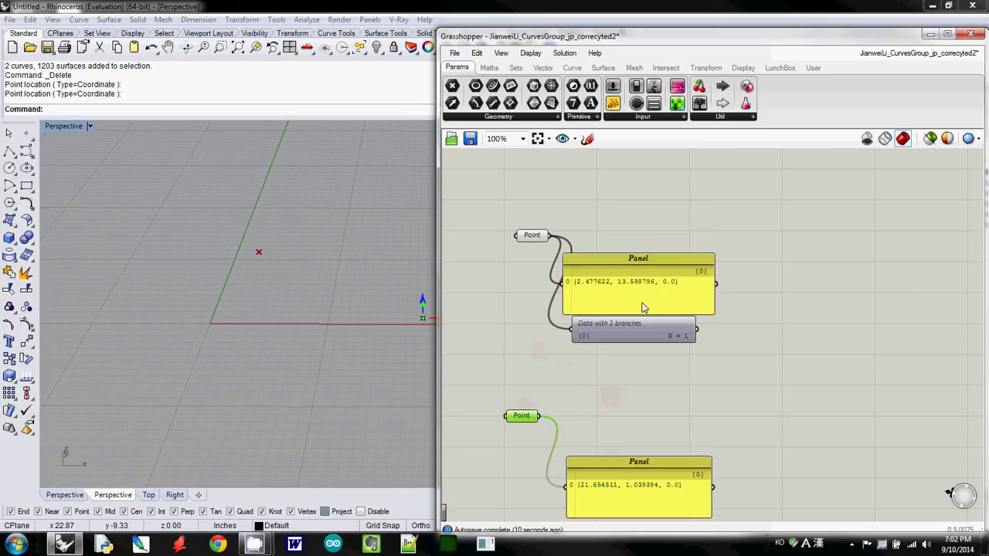
- Add a second Param Viewer in tree-diagram display beneath the first one and feed it from the upper Point
drag(699, 103, 775, 312)
drag(564, 244, 621, 365)
right_drag(703, 405, 702, 330)
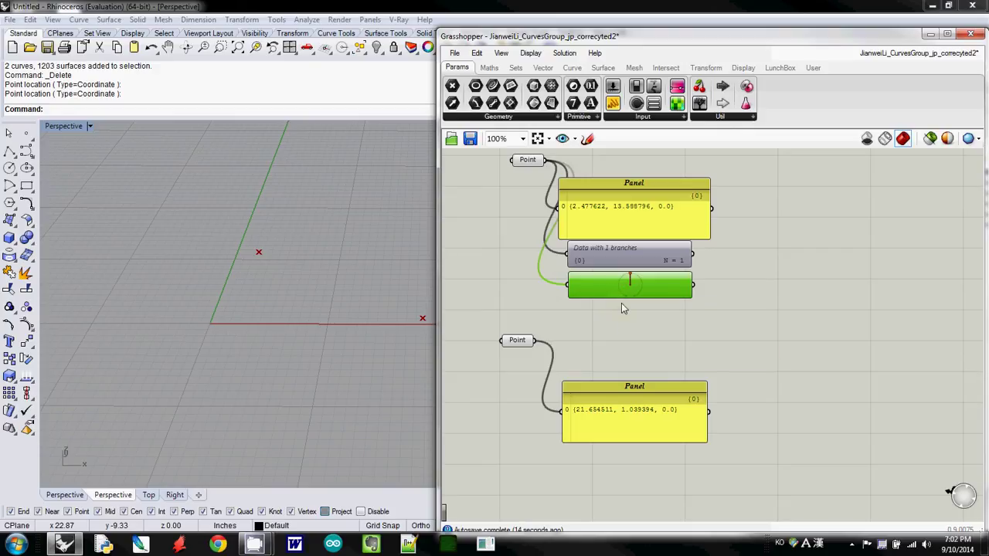
- Duplicate the tree-diagram Param Viewer twice and stack the copies beneath the lower Point's panel
alt+drag(618, 291, 612, 467)
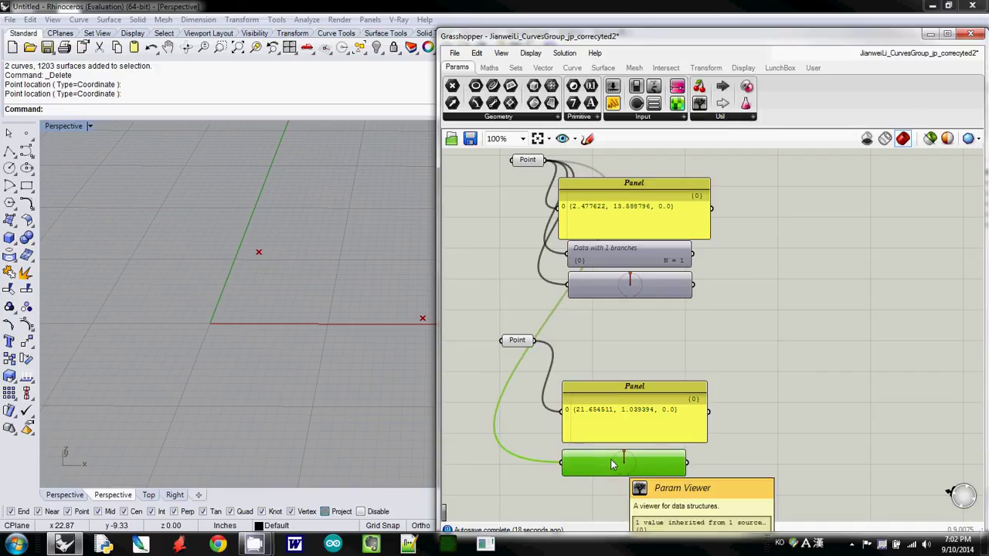
key(ctrl+v)
drag(636, 307, 618, 502)
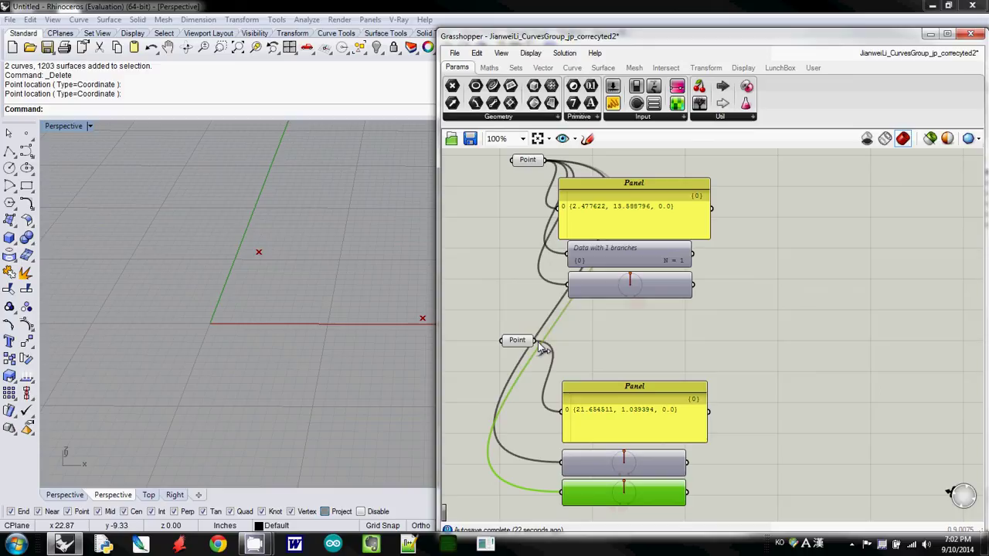
- Rewire both copied Param Viewers to the lower Point and switch the upper copy to the text display of branches
drag(541, 348, 555, 462)
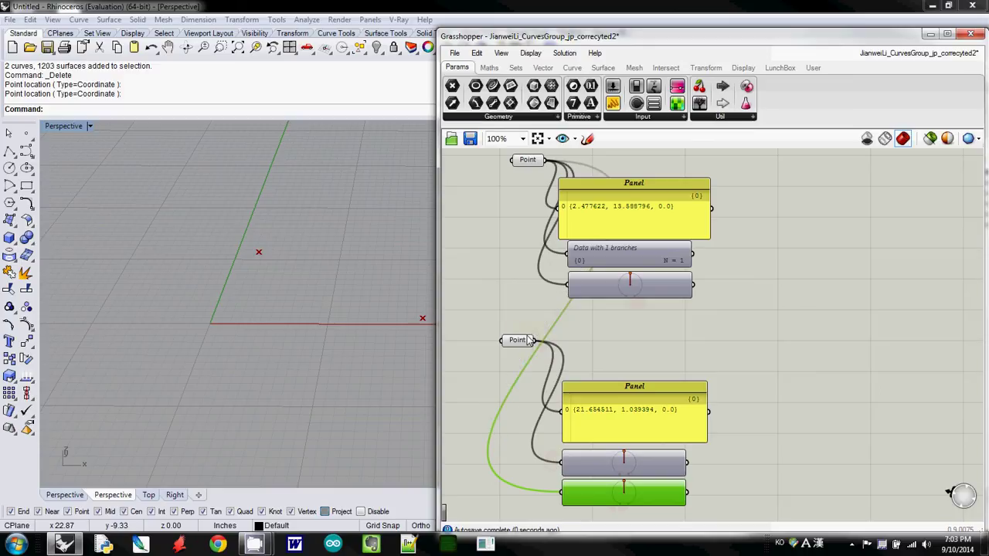
drag(533, 345, 561, 491)
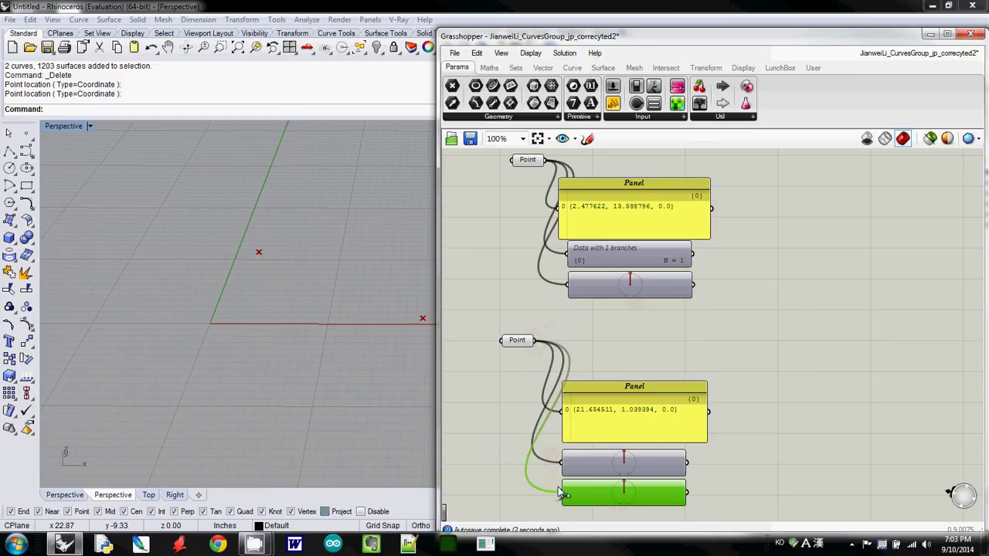
click(595, 466)
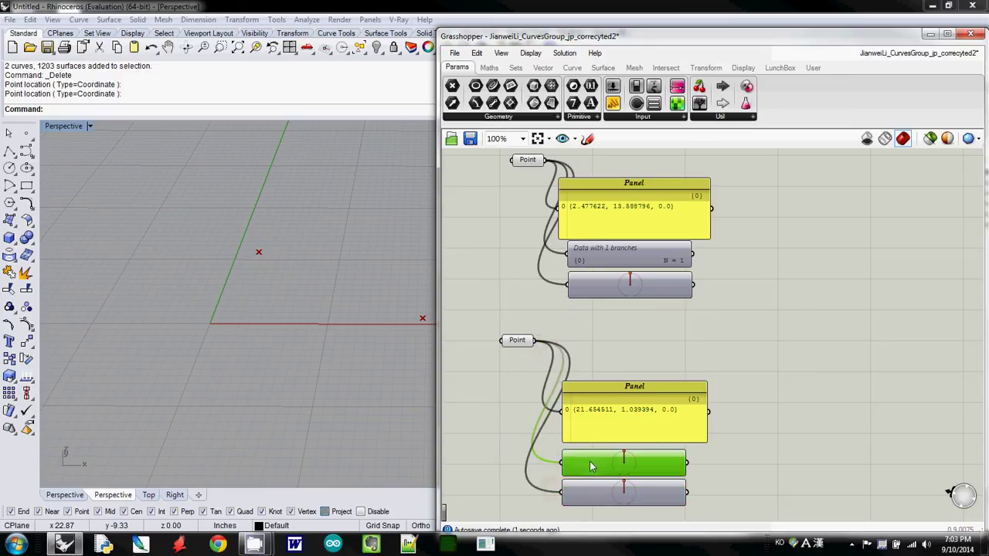
double_click(595, 466)
- Search for "lin" and add the Line component with Start Point and End Point inputs beside the two point groups
scroll(726, 347, down, 2)
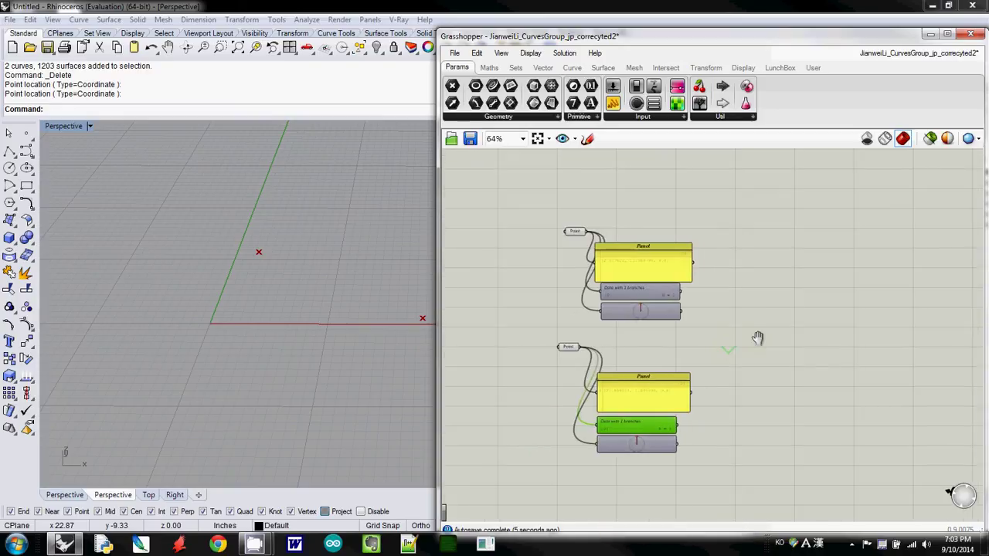
right_drag(757, 338, 712, 319)
scroll(706, 326, up, 2)
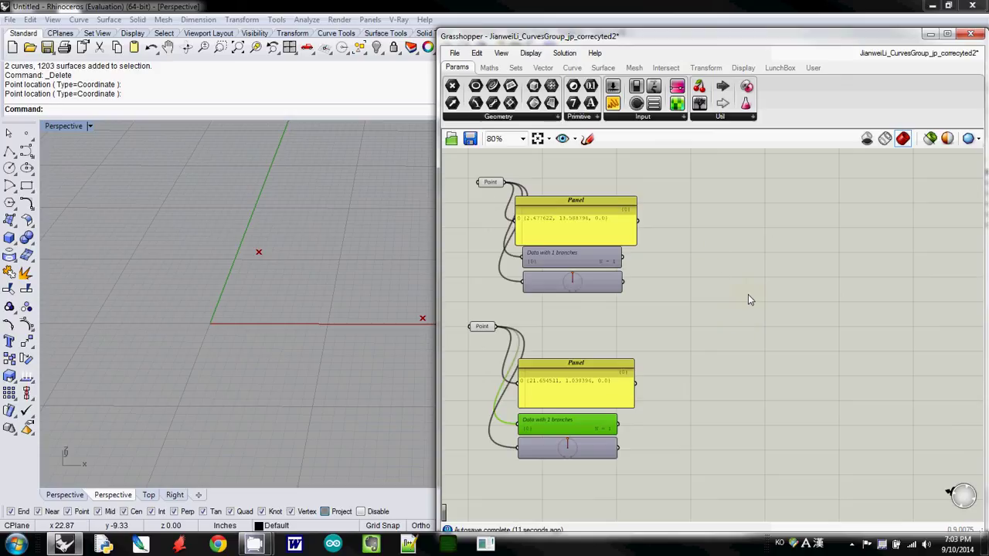
click(748, 295)
double_click(770, 306)
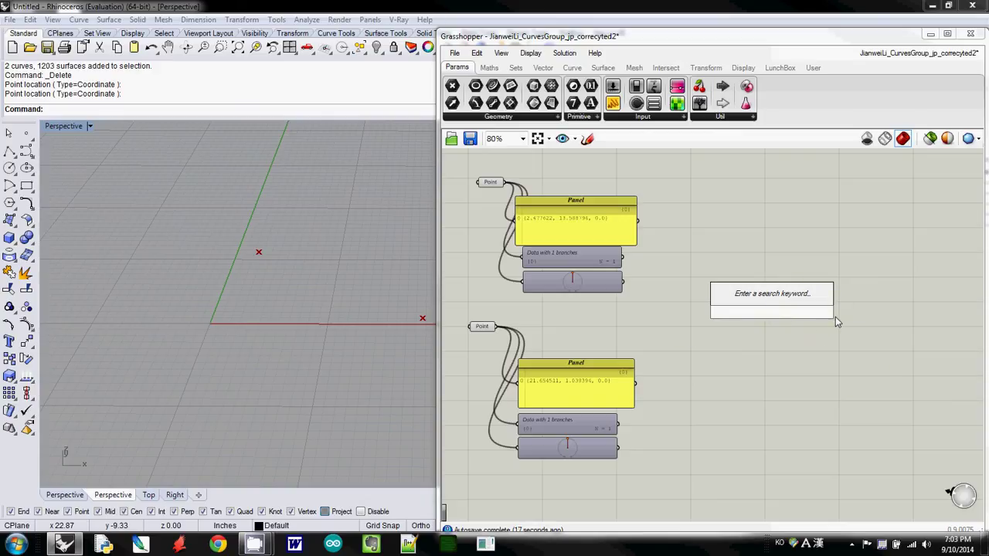
text(lin)
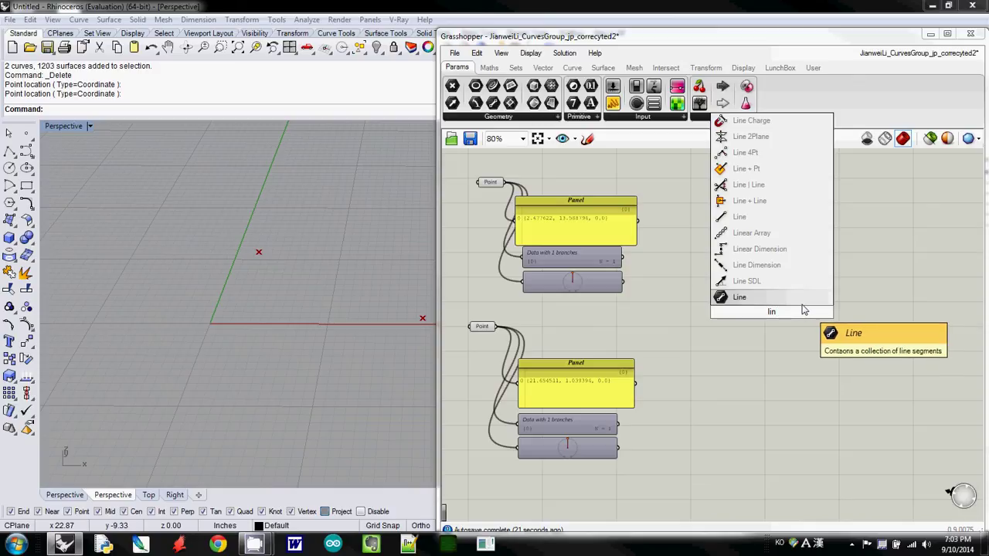
click(757, 217)
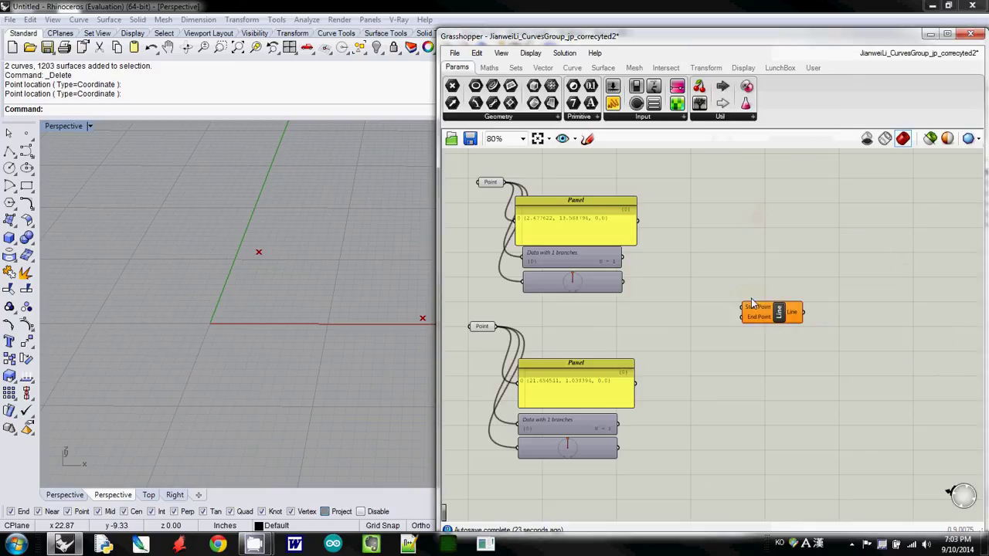
drag(781, 323, 747, 336)
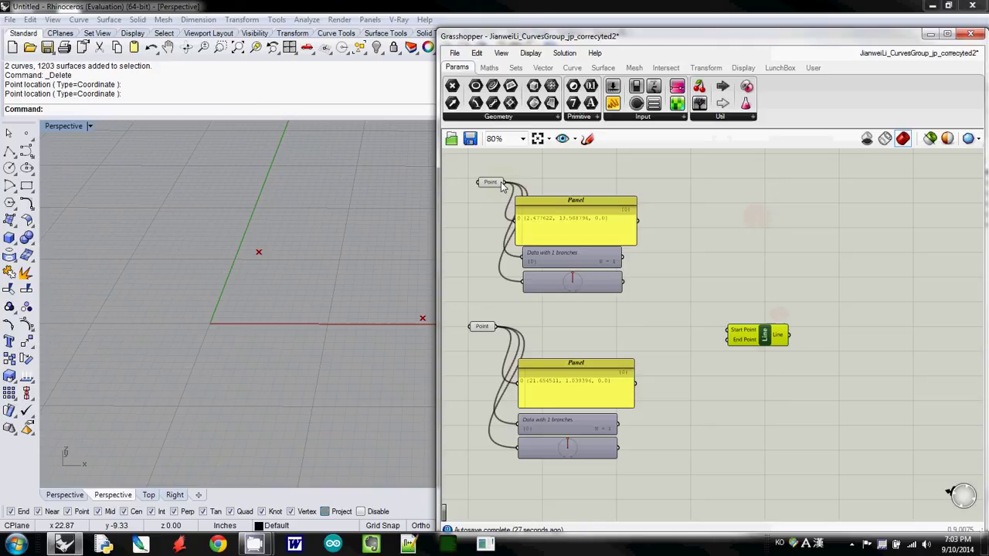
- Connect the upper Point to the Line's Start Point and the lower Point to its End Point
drag(502, 182, 728, 331)
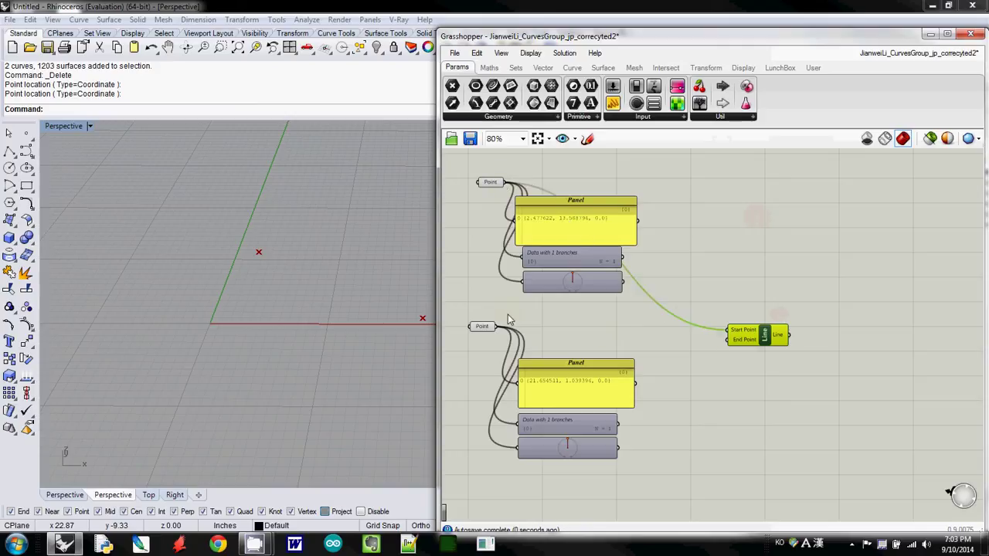
drag(500, 332, 738, 338)
right_drag(317, 341, 232, 303)
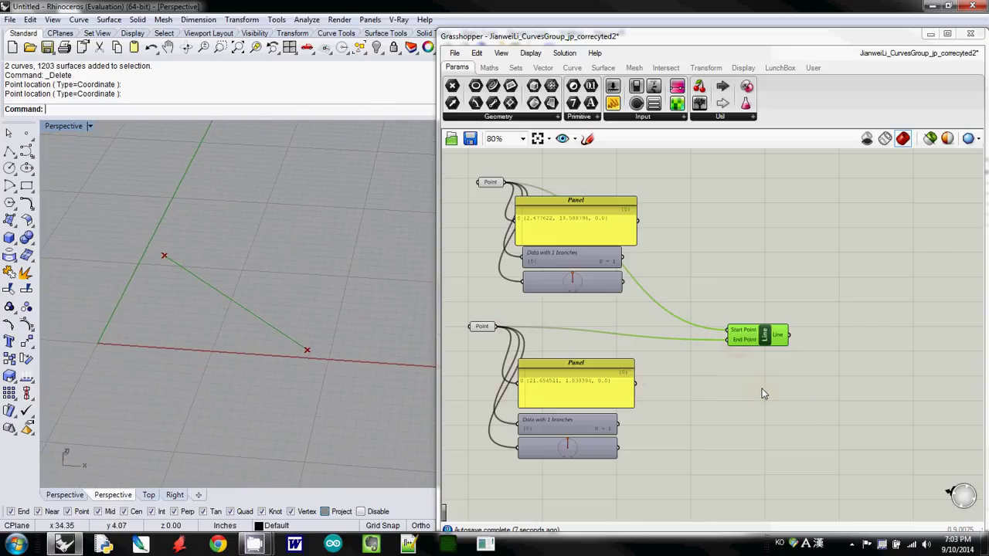
mouse_move(734, 408)
right_down()
mouse_move(739, 379)
mouse_move(729, 391)
mouse_move(740, 405)
right_up()
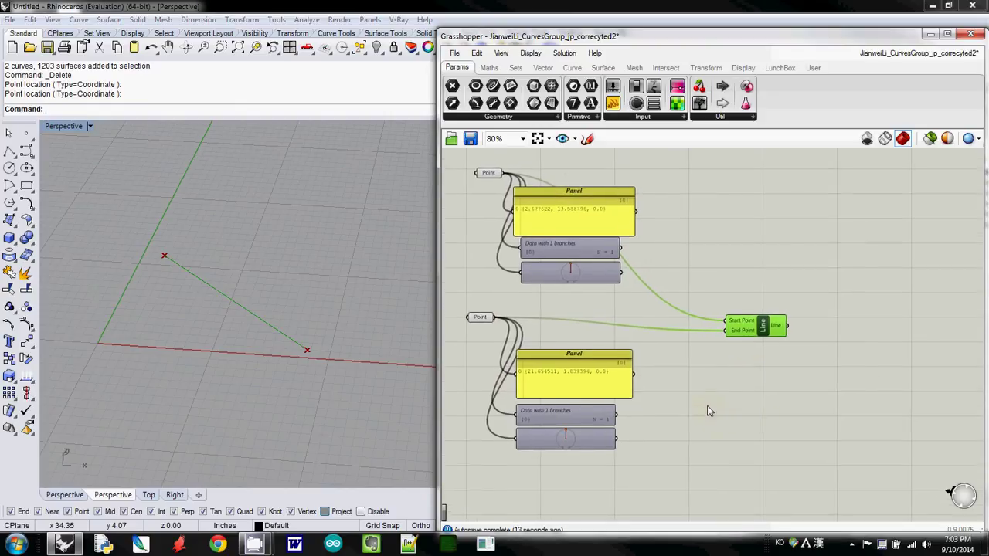
right_drag(707, 407, 730, 410)
- Duplicate the complete point, panel, viewer and line definition and place the copy below the original
drag(465, 157, 861, 478)
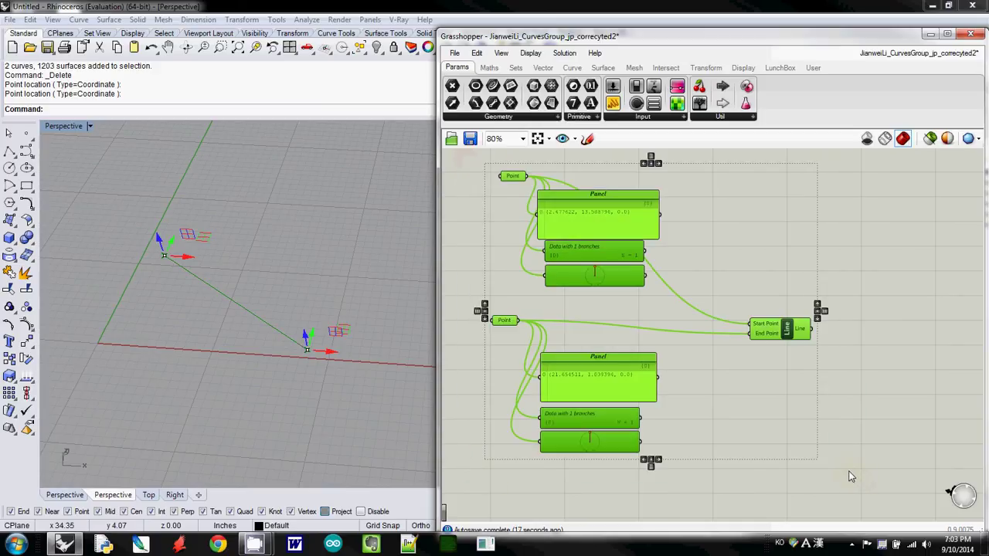
key(ctrl+c)
key(ctrl+v)
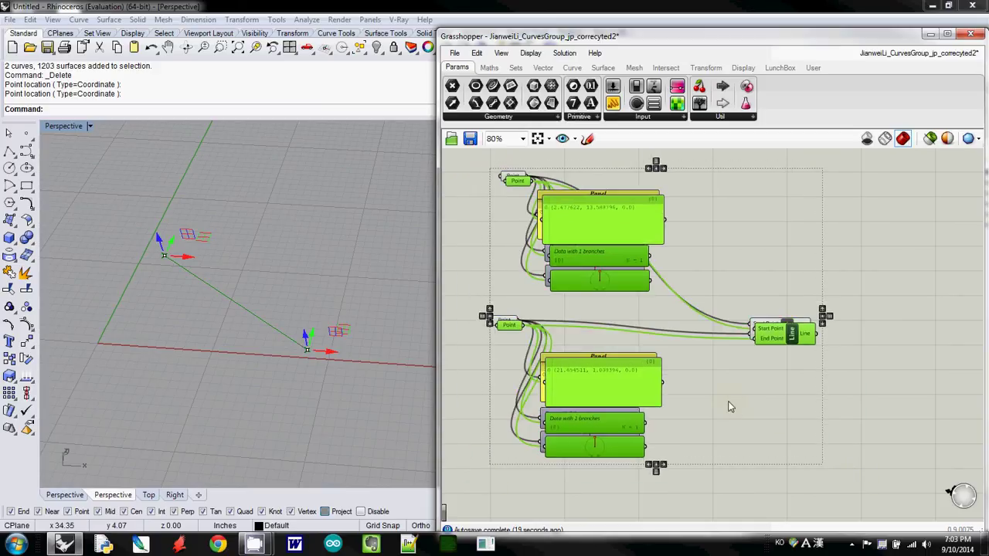
drag(590, 204, 649, 464)
right_drag(704, 412, 684, 174)
drag(588, 258, 574, 270)
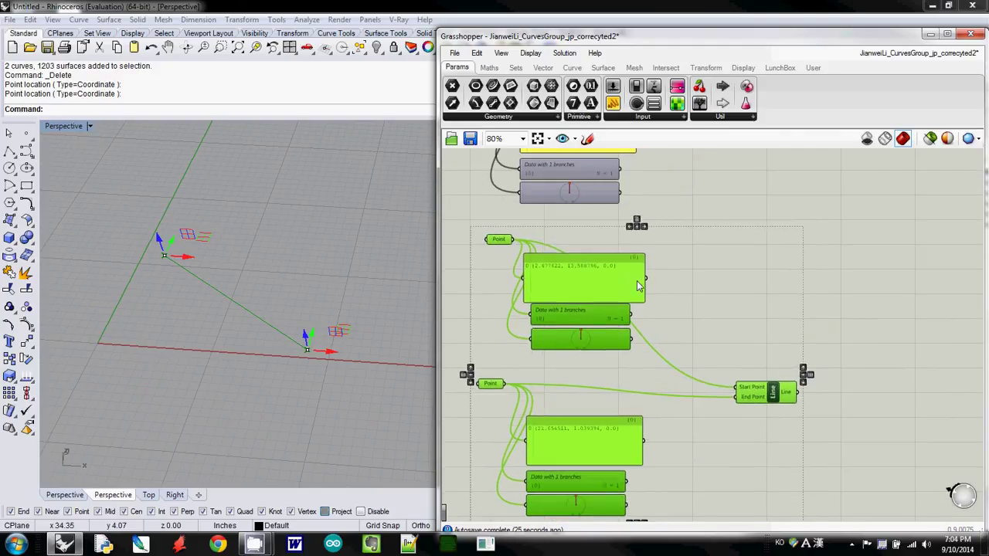
click(862, 314)
- Set the copied definition's upper Point to a new Rhino location at about (13.36, 26.95, 0)
click(497, 239)
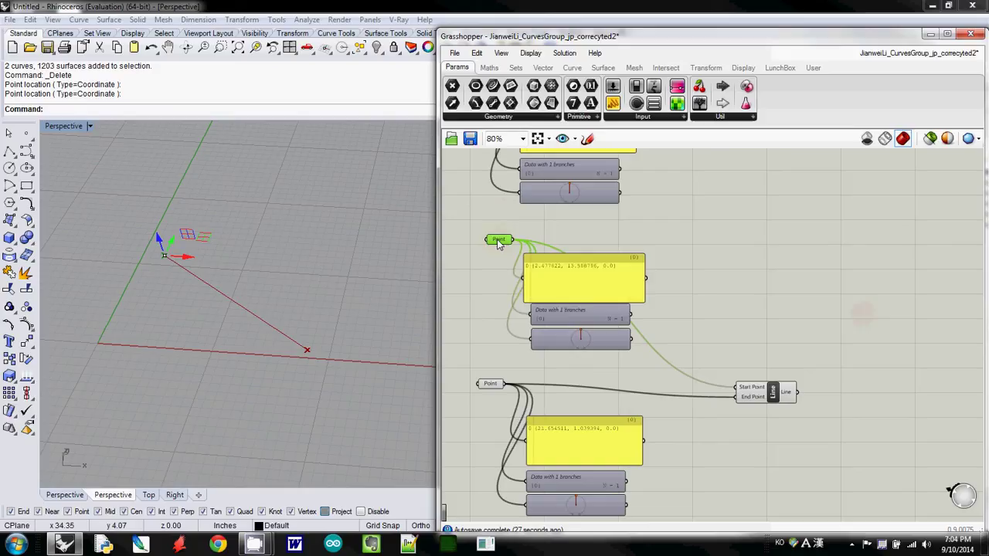
right_click(498, 240)
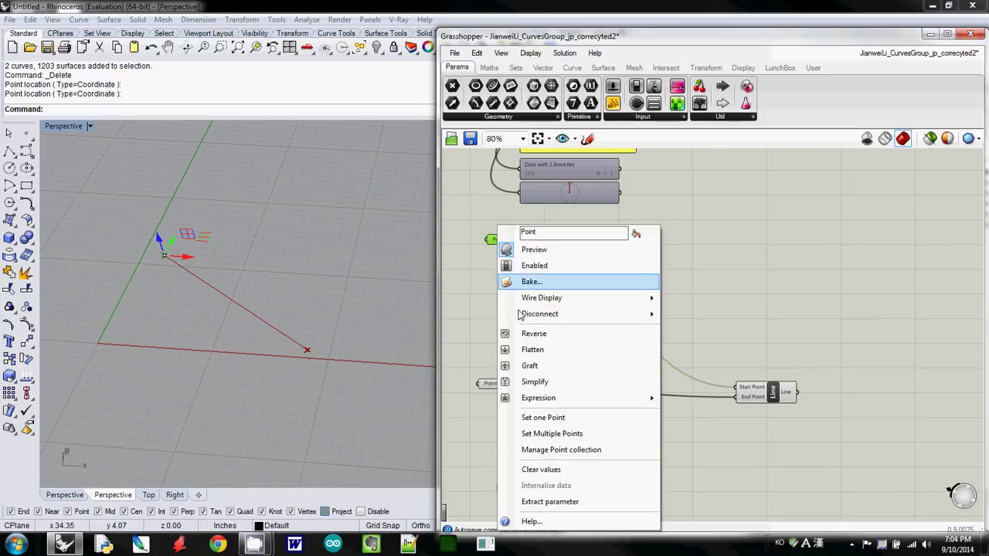
click(544, 417)
click(284, 189)
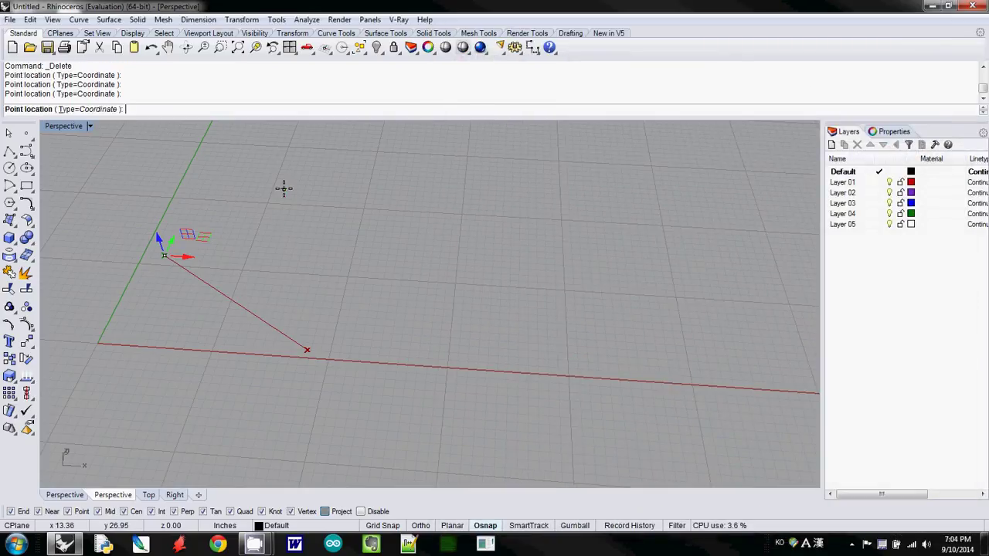
- Set the copied definition's lower Point to a new Rhino location at about (40.33, 15.68, 0)
click(489, 385)
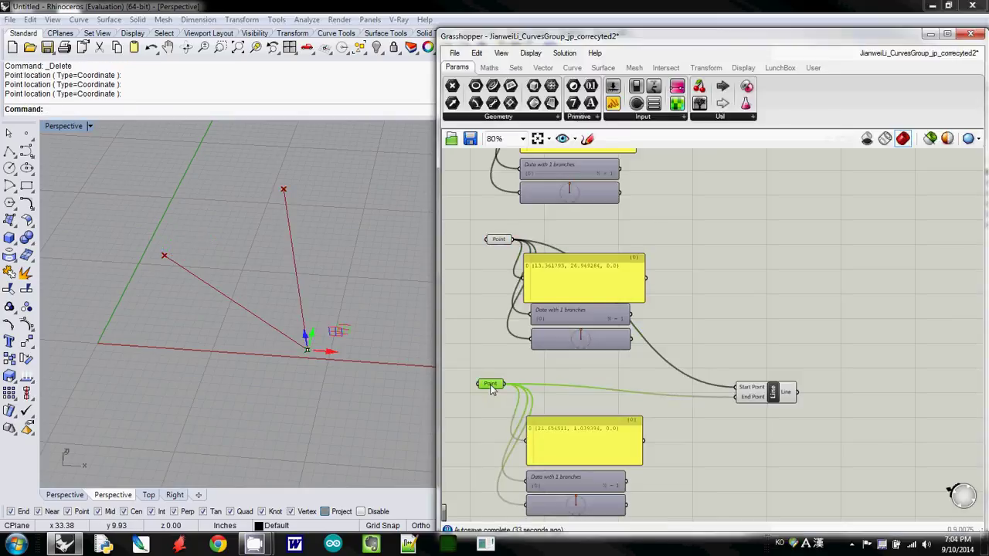
right_click(490, 385)
click(541, 418)
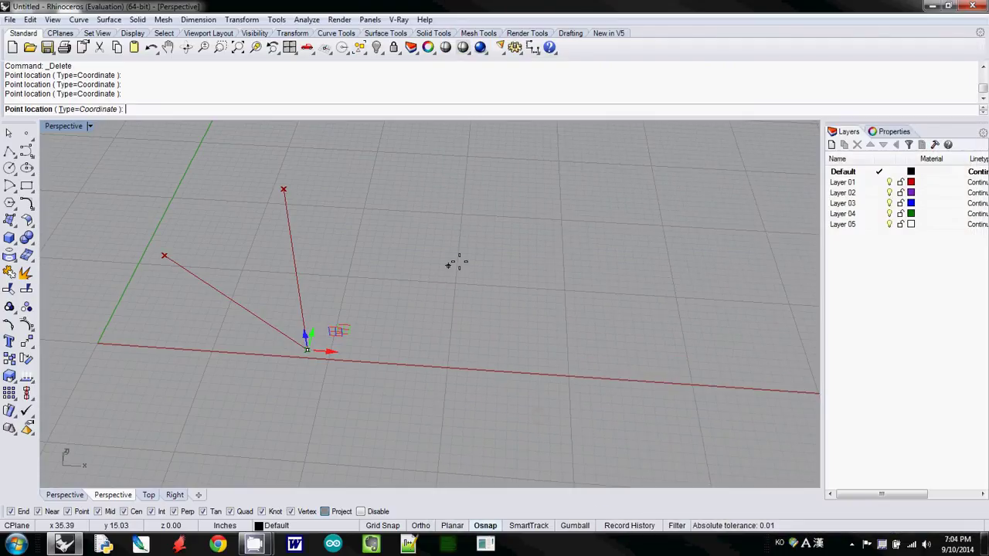
click(497, 263)
- Move the copied Line component up so it sits directly below the original Line component
right_drag(753, 328, 877, 335)
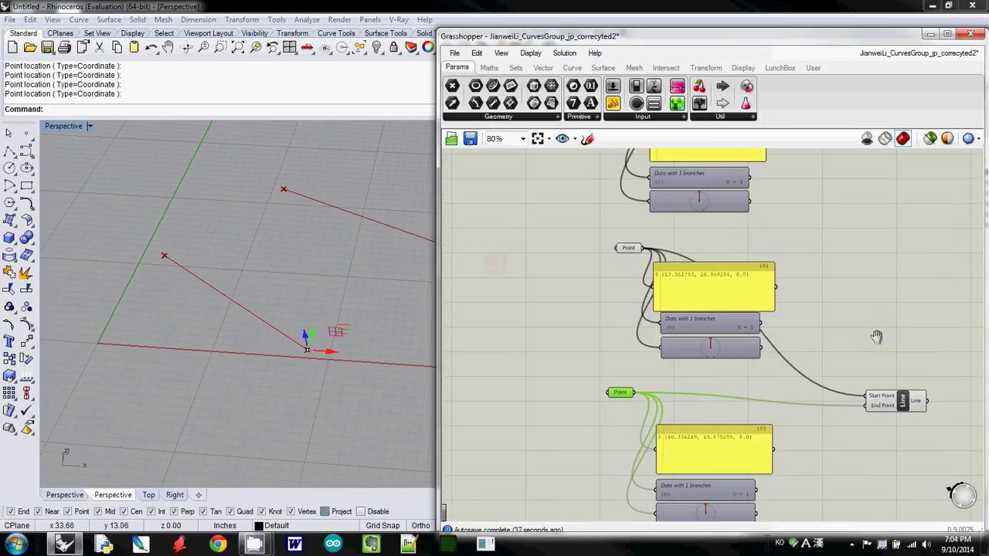
right_click(876, 335)
right_drag(301, 232, 274, 263)
right_drag(595, 384, 518, 380)
scroll(518, 380, up, 3)
scroll(518, 380, down, 3)
scroll(517, 380, down, 3)
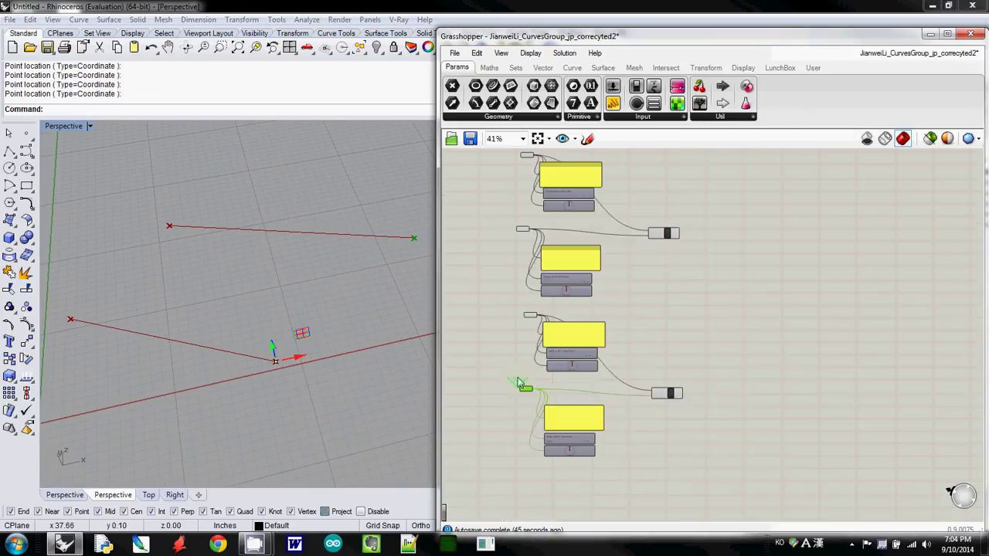
drag(670, 400, 669, 260)
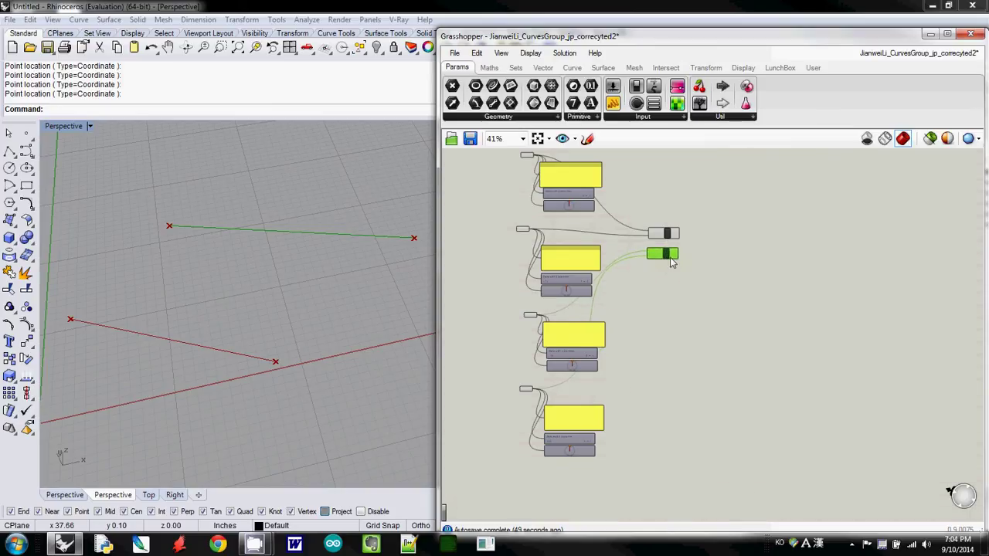
scroll(628, 305, down, 3)
scroll(631, 294, up, 5)
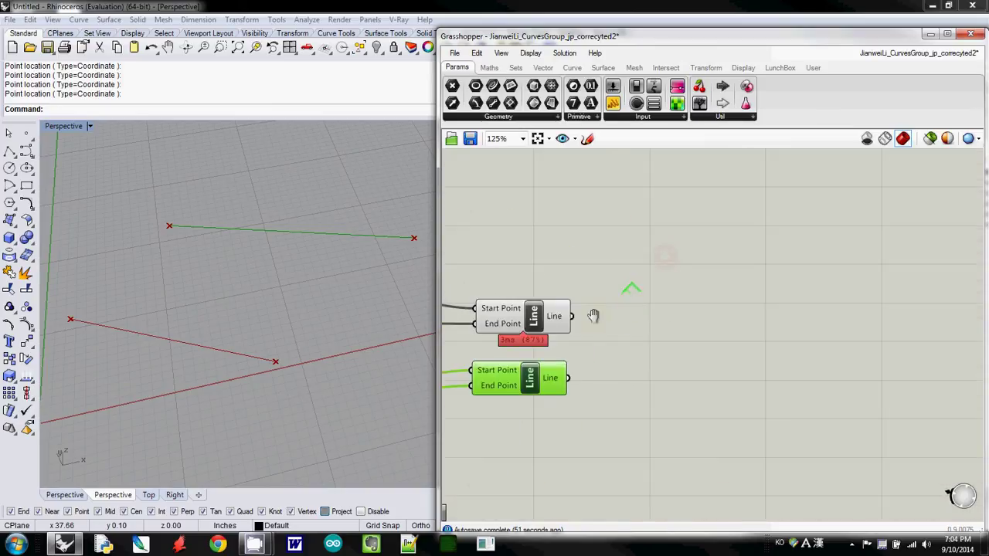
drag(618, 350, 623, 362)
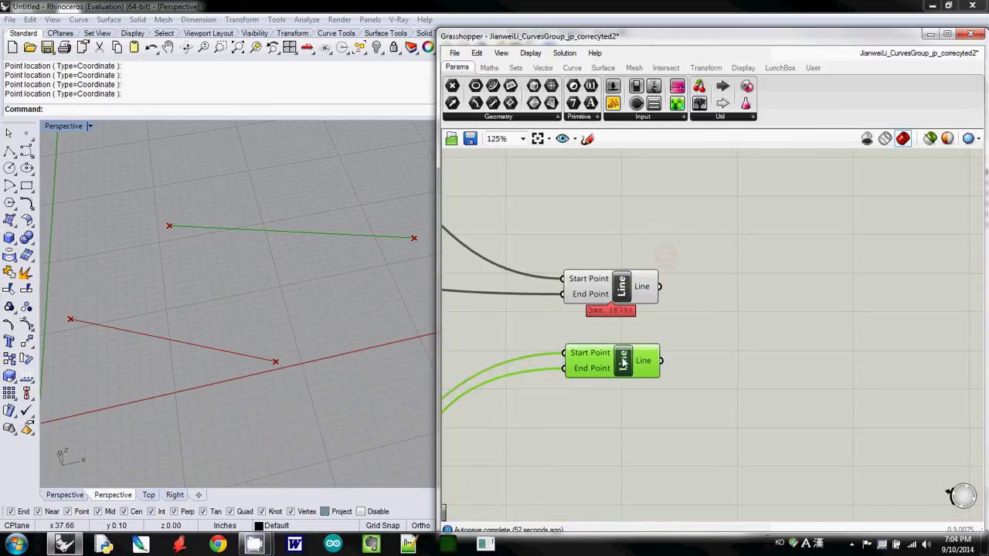
- Search for "loft", add the Loft component and place it well to the right of the two Line components
click(726, 334)
double_click(817, 336)
text(loft)
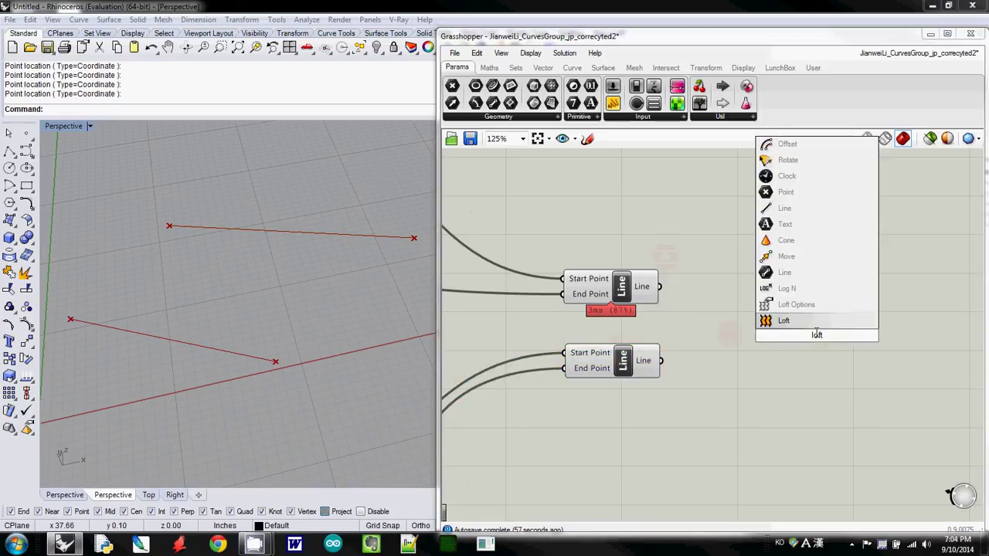
key(Return)
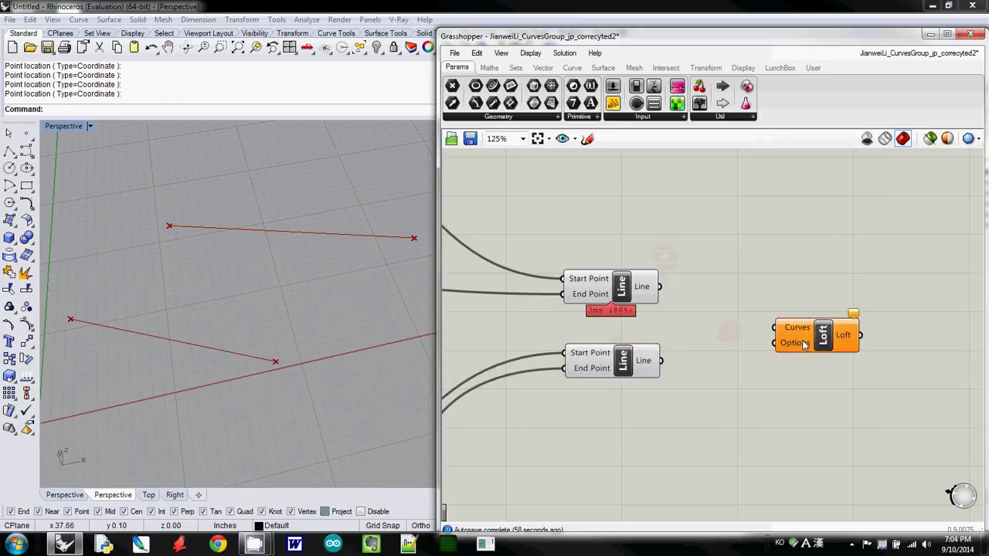
drag(804, 345, 812, 328)
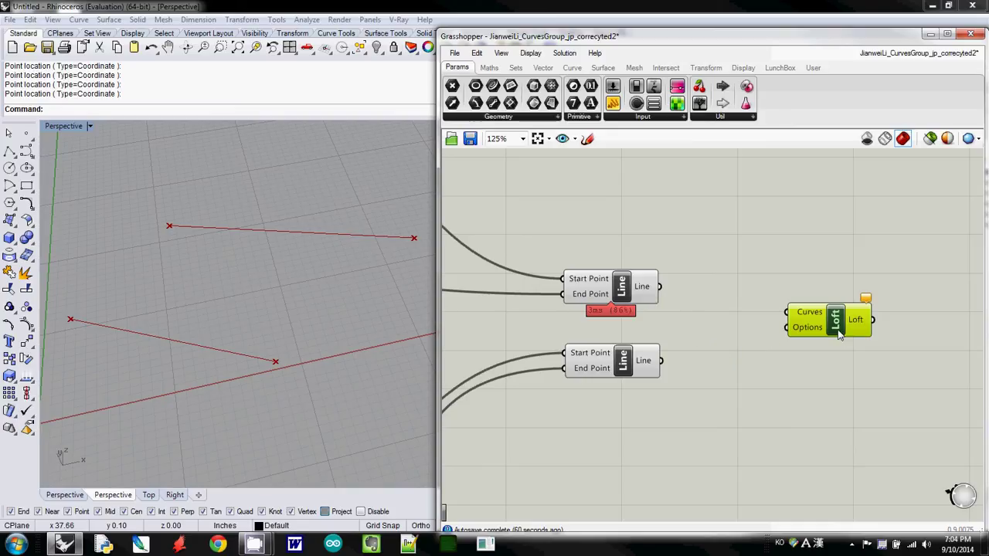
drag(838, 334, 919, 334)
- Move the lower Line down and add a resized panel between the two Lines, wired to the upper Line's output
drag(624, 367, 624, 474)
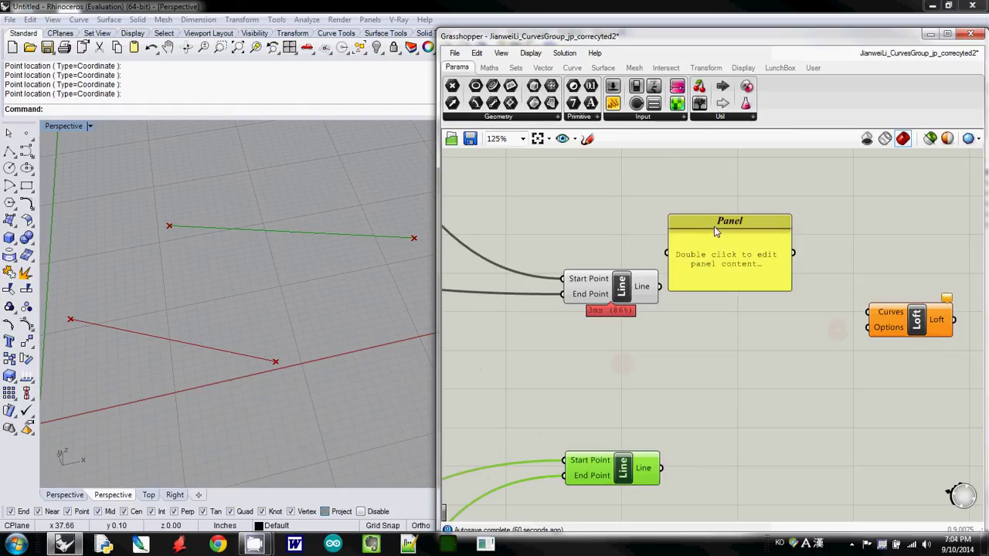
drag(715, 232, 601, 351)
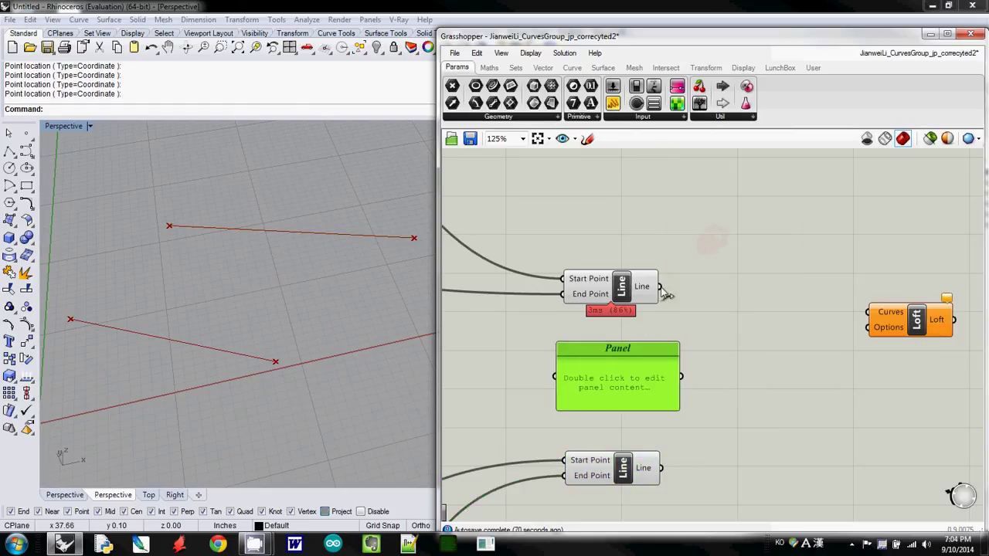
drag(660, 286, 651, 342)
drag(733, 397, 769, 368)
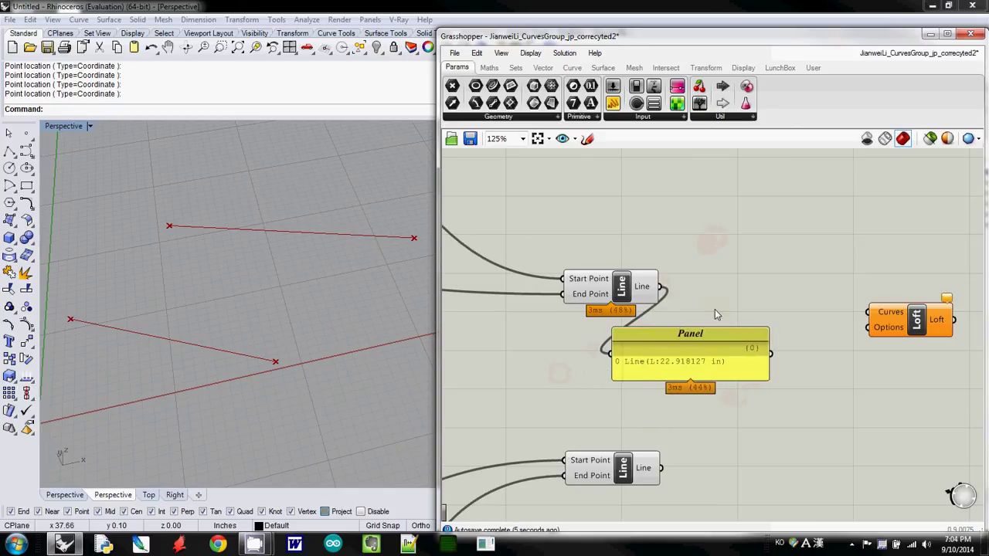
- Add a Param Viewer beneath the panel, connect it to the upper Line's output, and move the lower Line farther down
drag(685, 108, 679, 403)
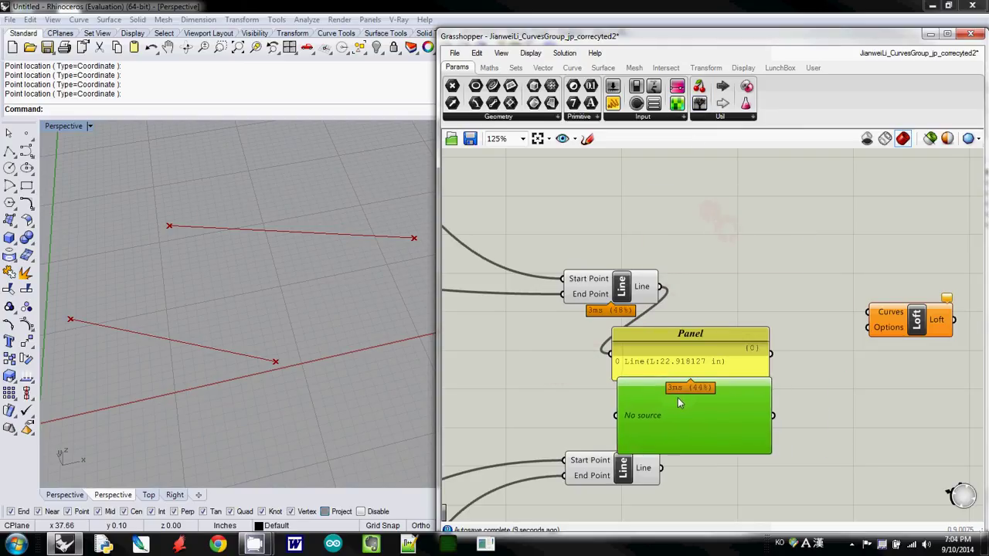
drag(661, 286, 615, 416)
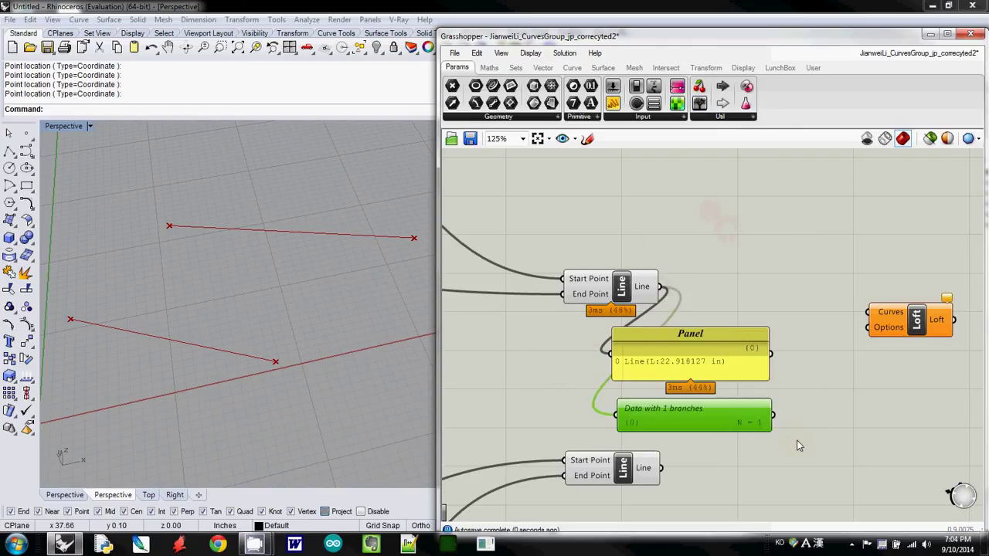
right_drag(795, 437, 779, 334)
drag(659, 318, 653, 312)
drag(610, 376, 609, 472)
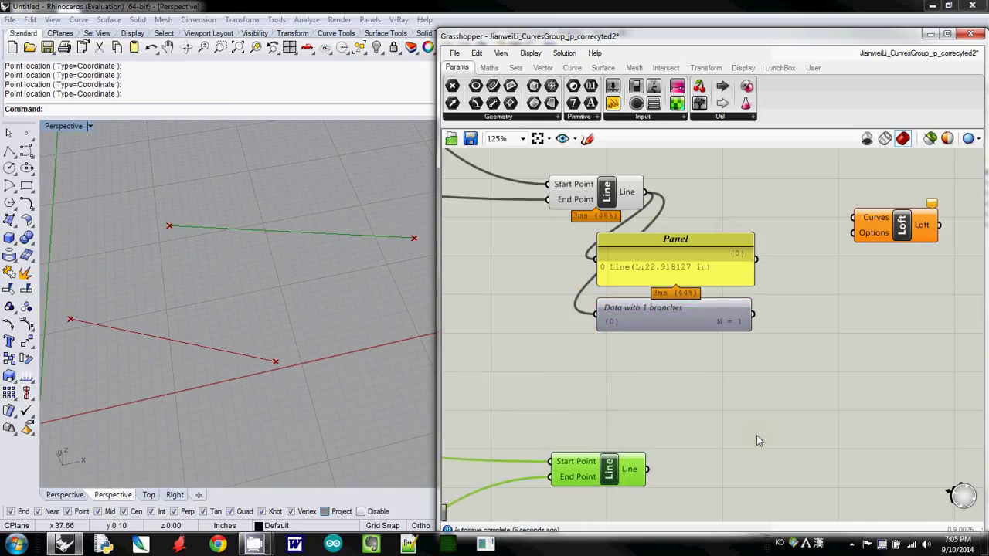
- Duplicate the Param Viewer below itself and switch the copy to the graphical tree display
click(663, 319)
drag(664, 319, 660, 349)
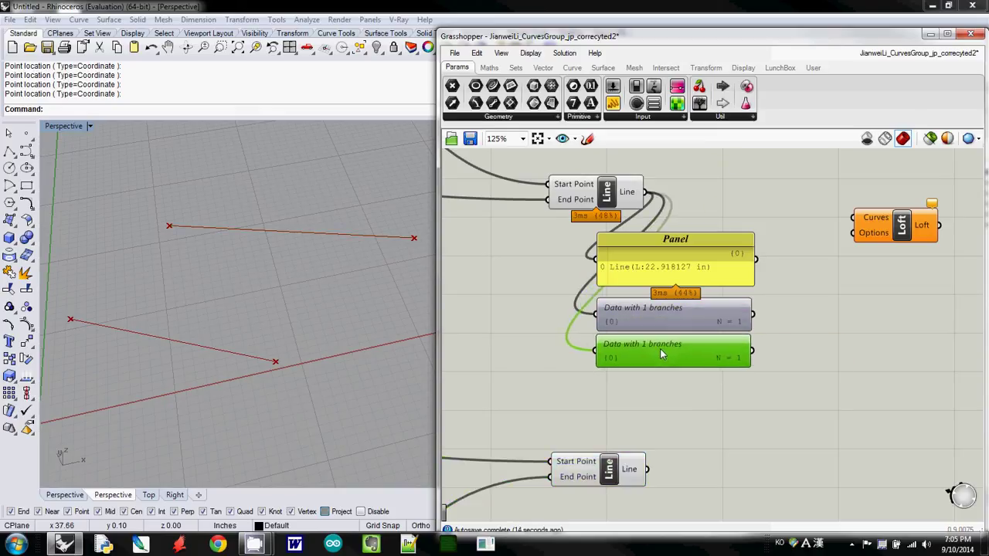
double_click(678, 349)
drag(610, 481, 607, 467)
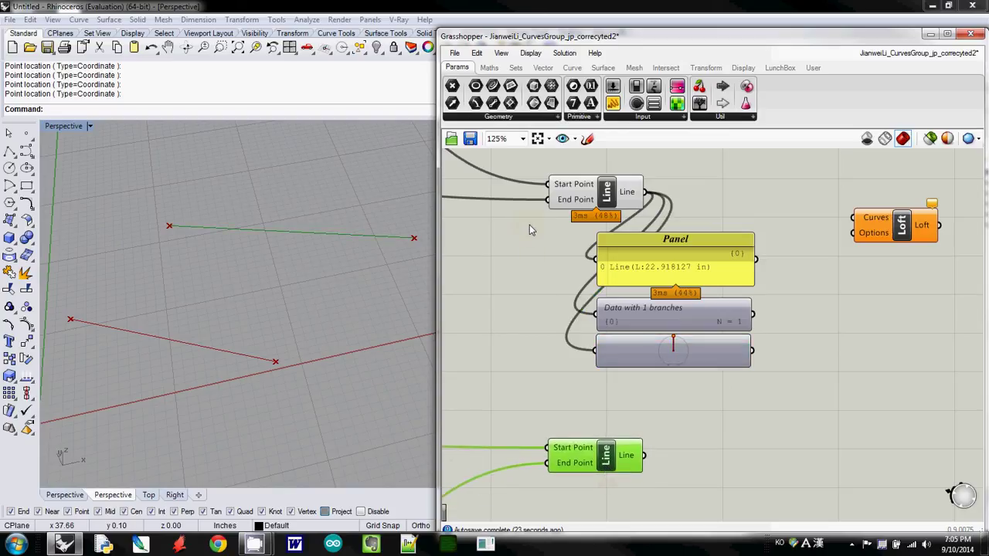
- Duplicate the upper Line's panel and both Param Viewers and place the copies below the lower Line
drag(530, 229, 801, 395)
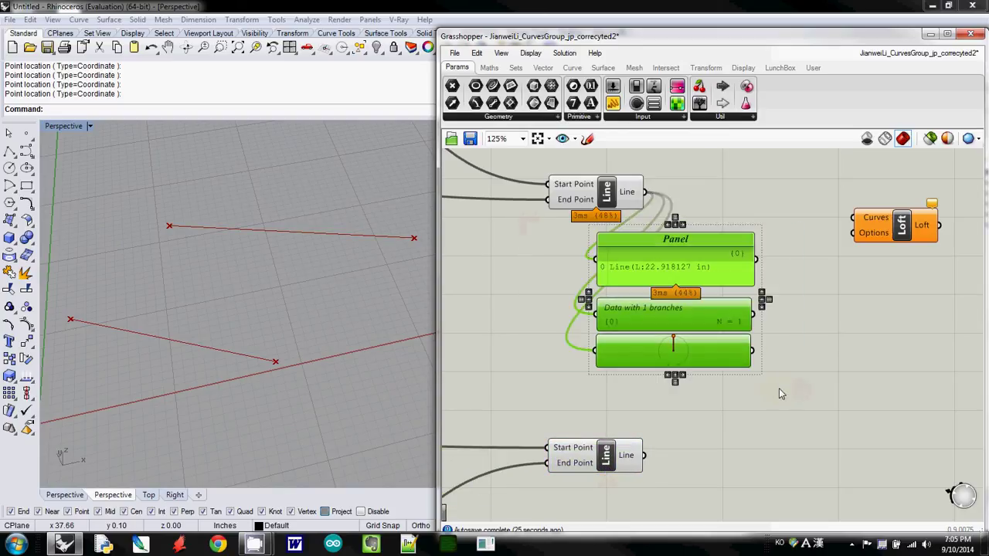
key(ctrl+c)
key(ctrl+v)
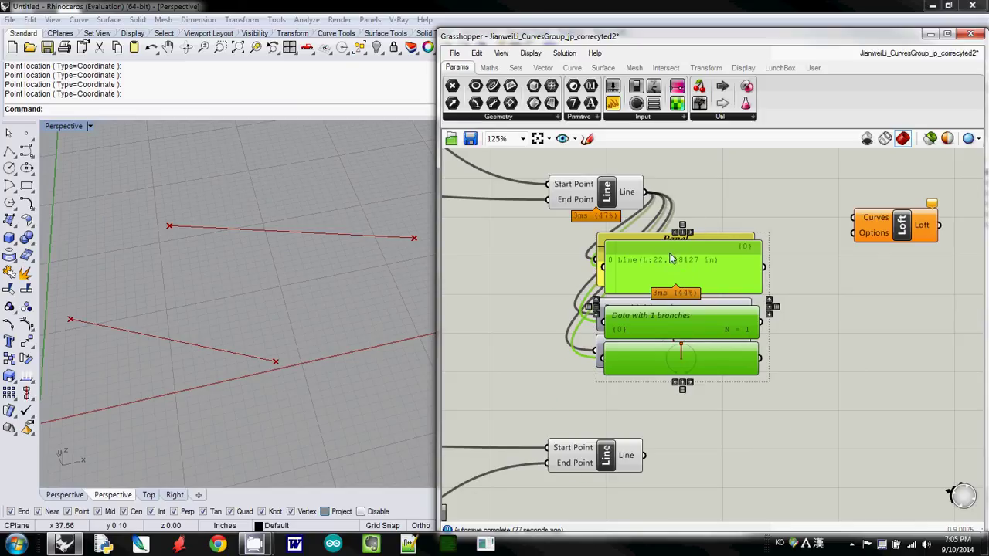
drag(671, 259, 662, 504)
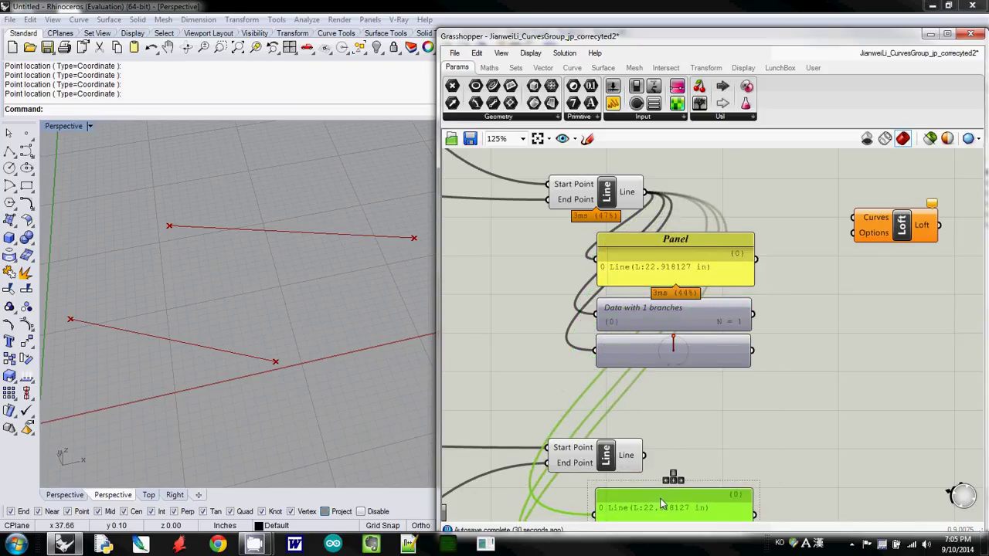
- Rewire the copied panel and both copied Param Viewers to the lower Line's output
right_drag(677, 446, 700, 210)
click(697, 173)
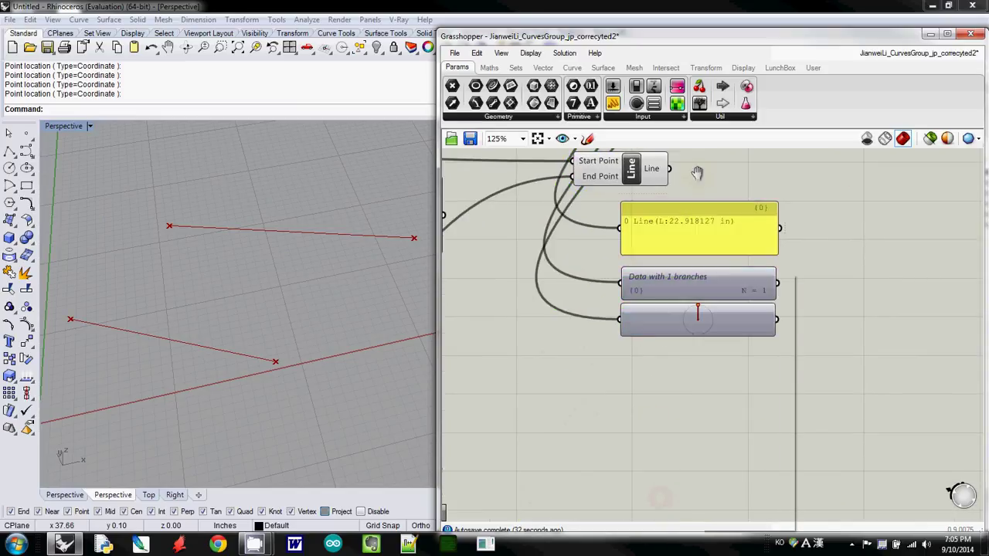
drag(669, 168, 621, 227)
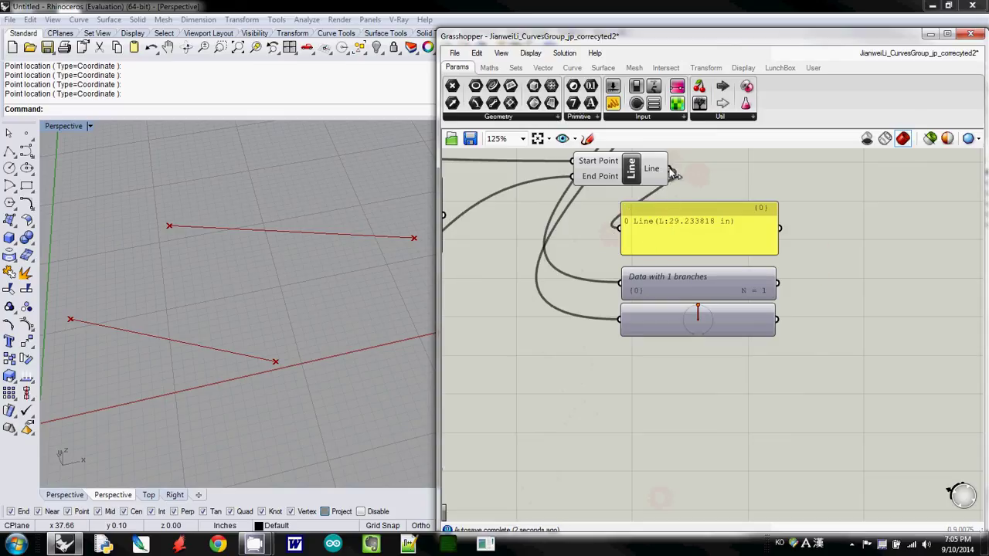
drag(669, 168, 631, 290)
drag(671, 168, 622, 319)
- Move the Loft component farther right and connect both Line outputs to its Curves input
right_drag(704, 243, 612, 474)
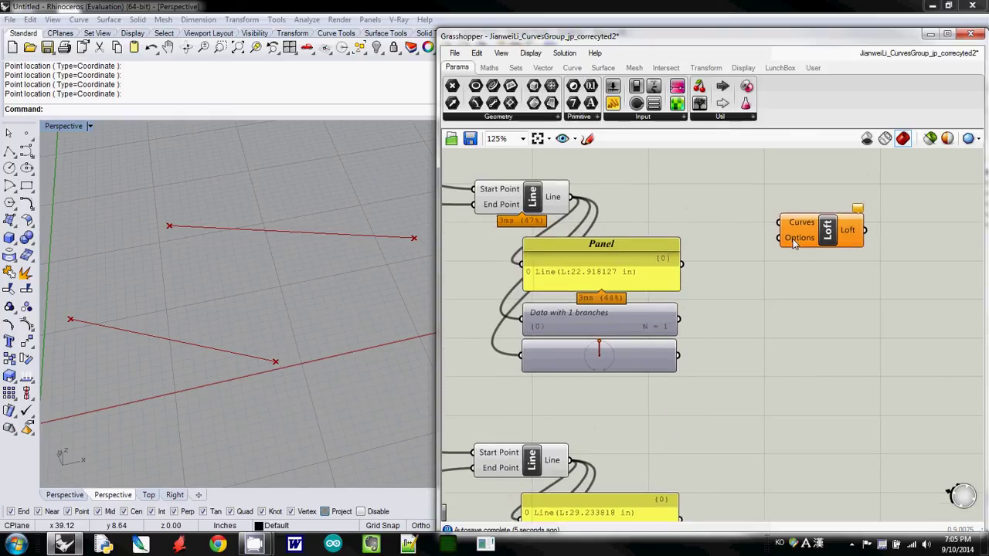
drag(829, 235, 905, 224)
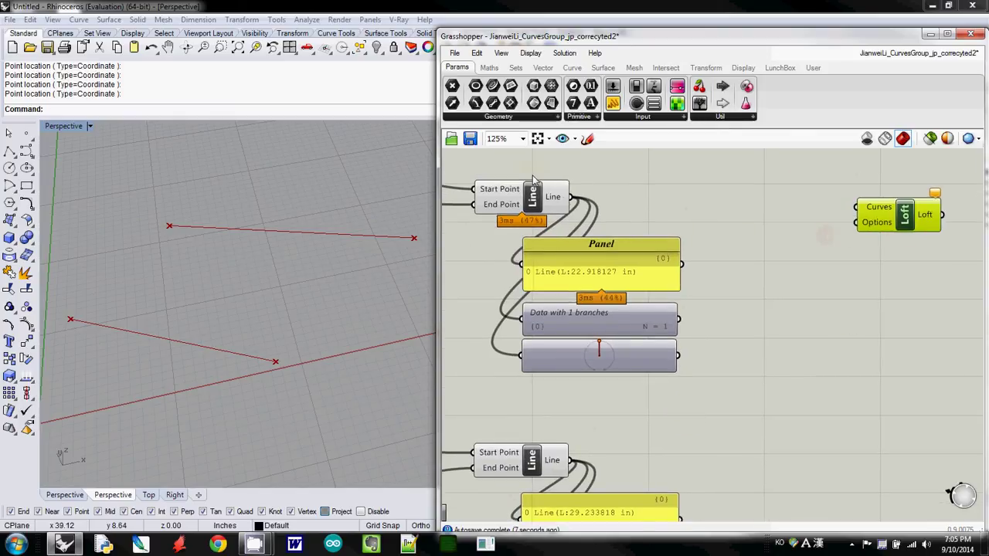
drag(572, 198, 859, 216)
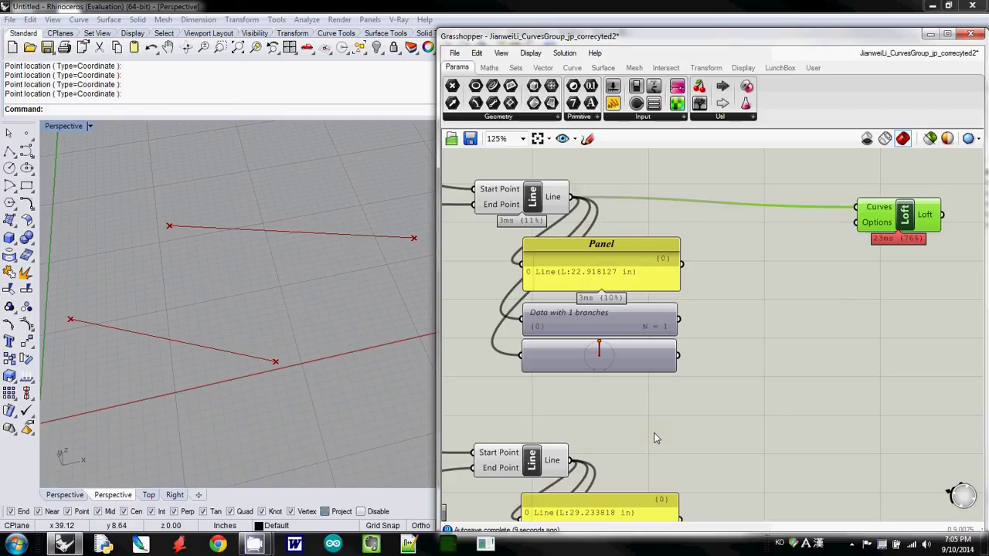
shift+drag(575, 460, 857, 207)
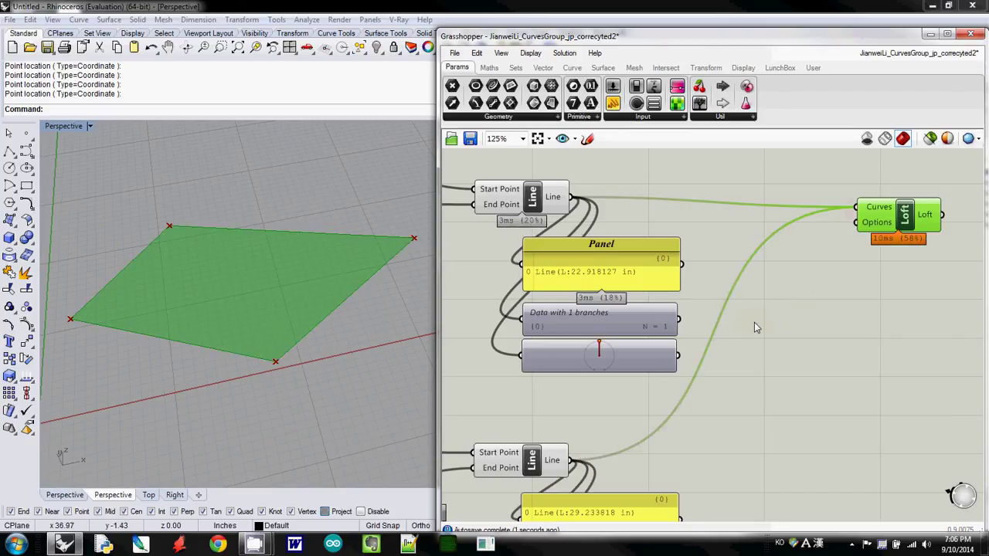
- Add a panel below the Loft component and connect the Loft output to it
right_drag(757, 327, 825, 245)
right_drag(797, 294, 622, 287)
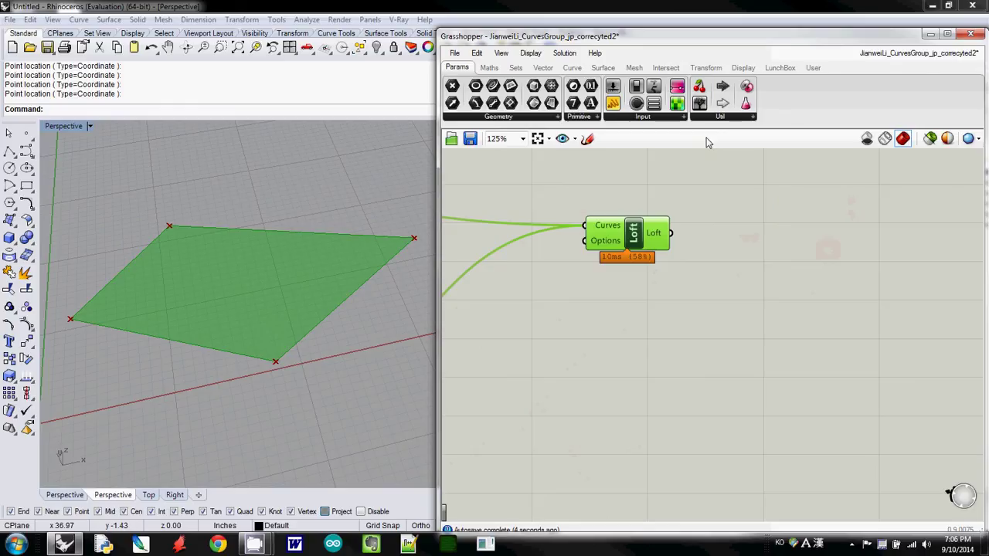
drag(613, 103, 815, 280)
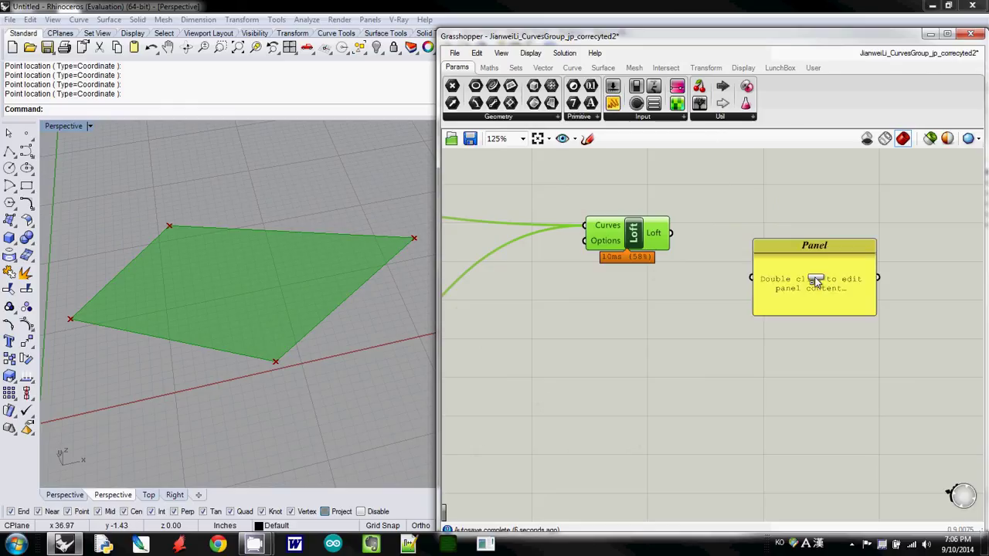
drag(792, 248, 655, 293)
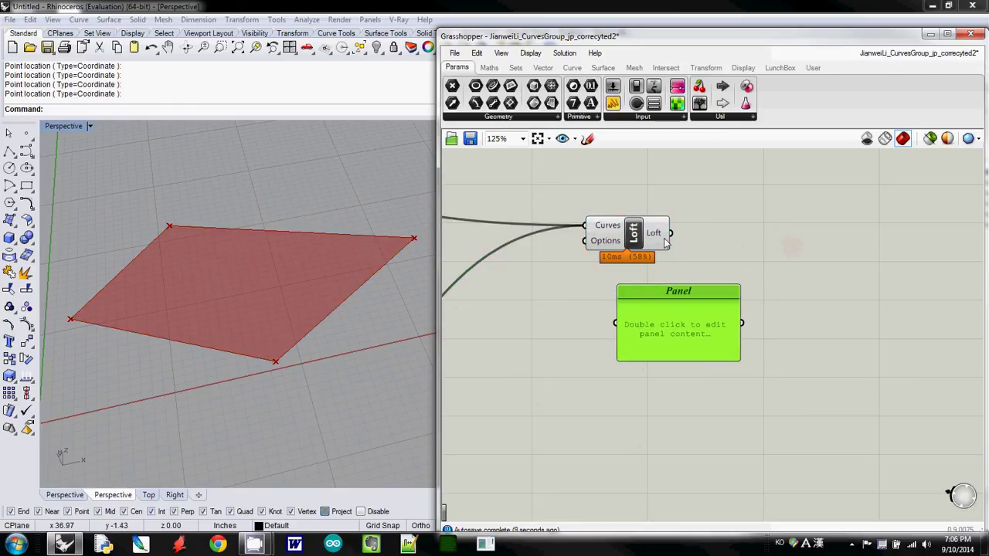
drag(672, 235, 616, 322)
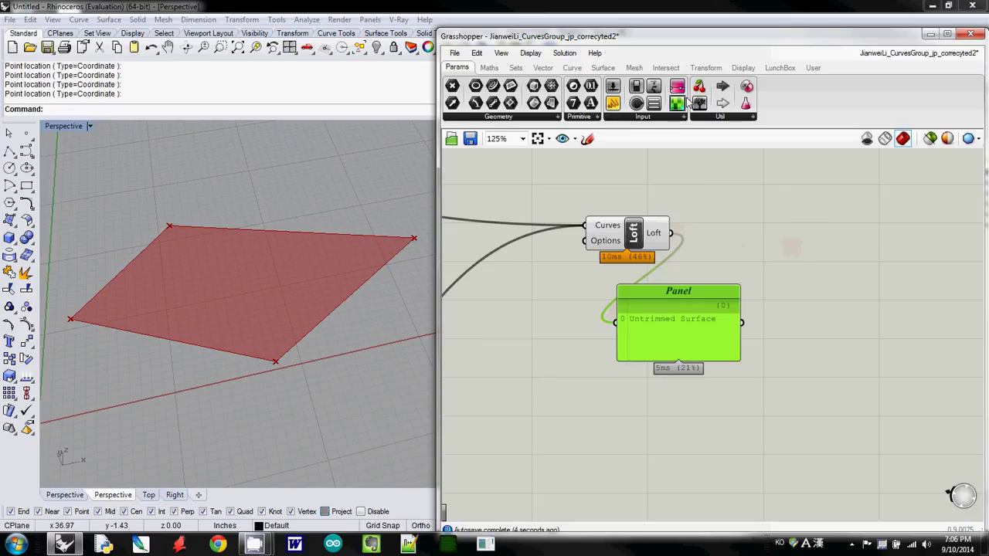
- Add a Param Viewer below the Loft component's panel and connect the Loft output to it
drag(713, 388, 643, 423)
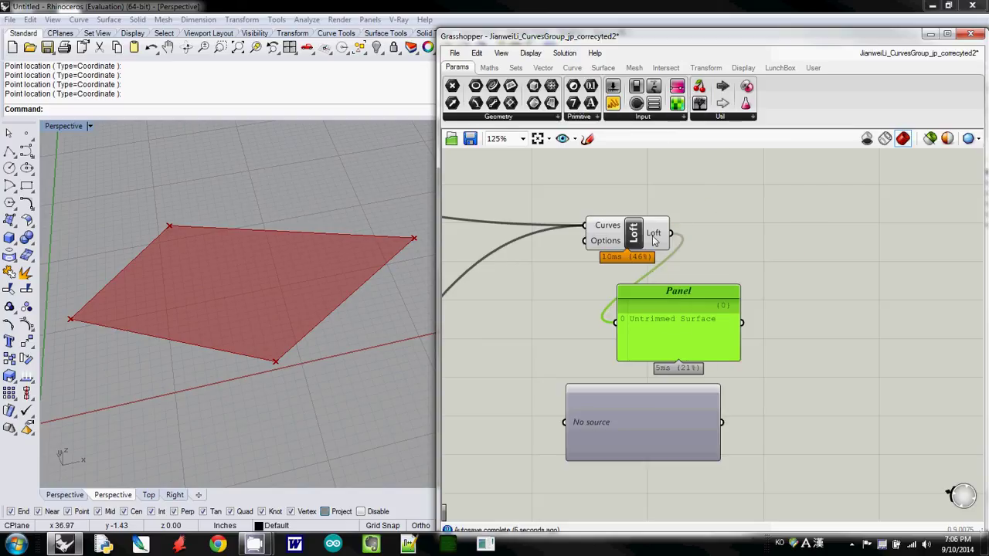
drag(672, 233, 654, 394)
click(614, 415)
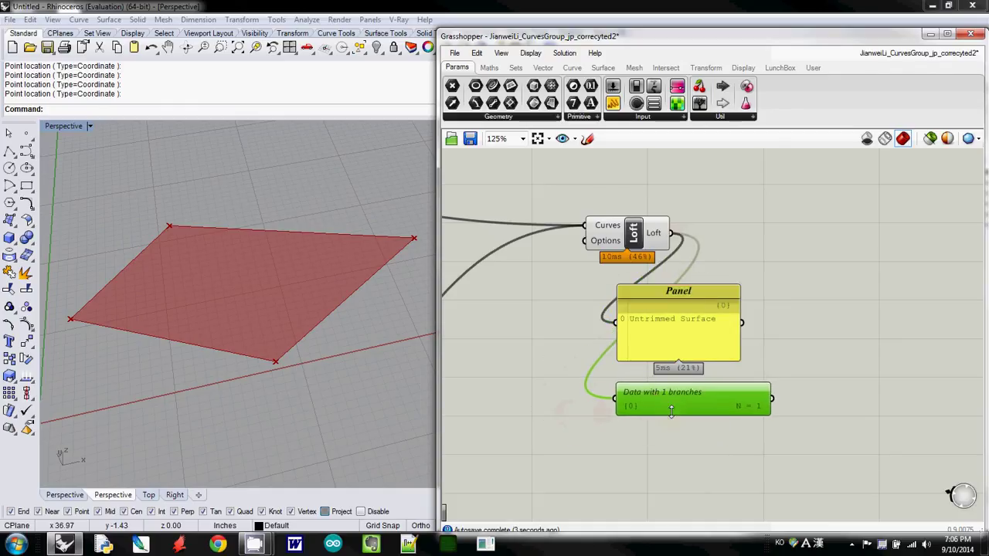
- Duplicate the Loft's Param Viewer directly below it, connect the Loft output to the copy and switch that copy to the tree diagram
alt+drag(669, 411, 666, 434)
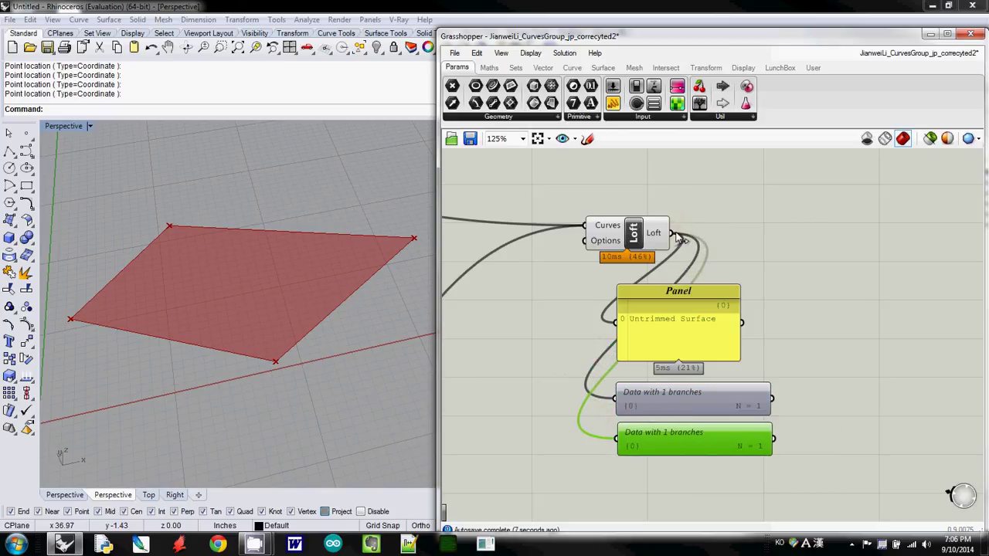
drag(677, 236, 617, 440)
double_click(678, 437)
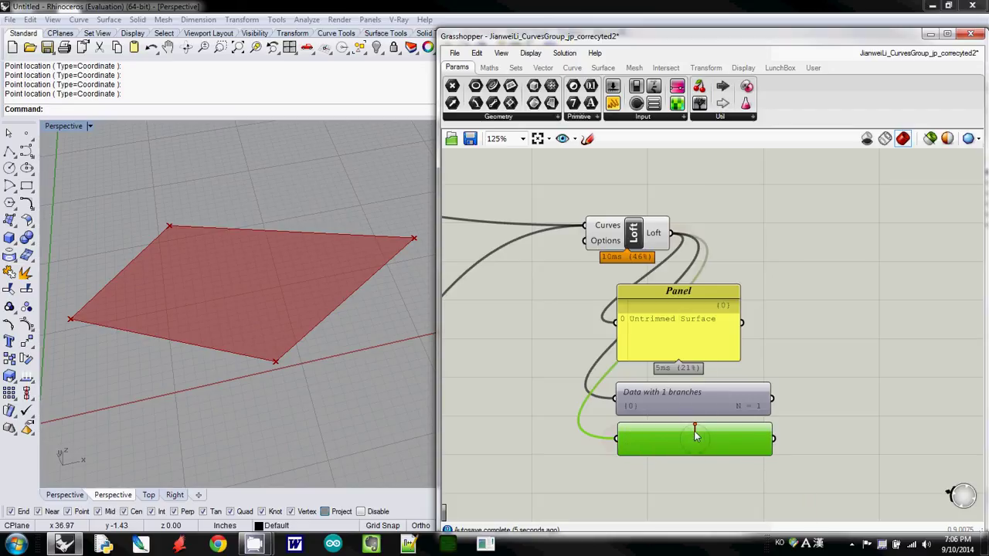
right_drag(611, 394, 687, 370)
scroll(690, 378, down, 7)
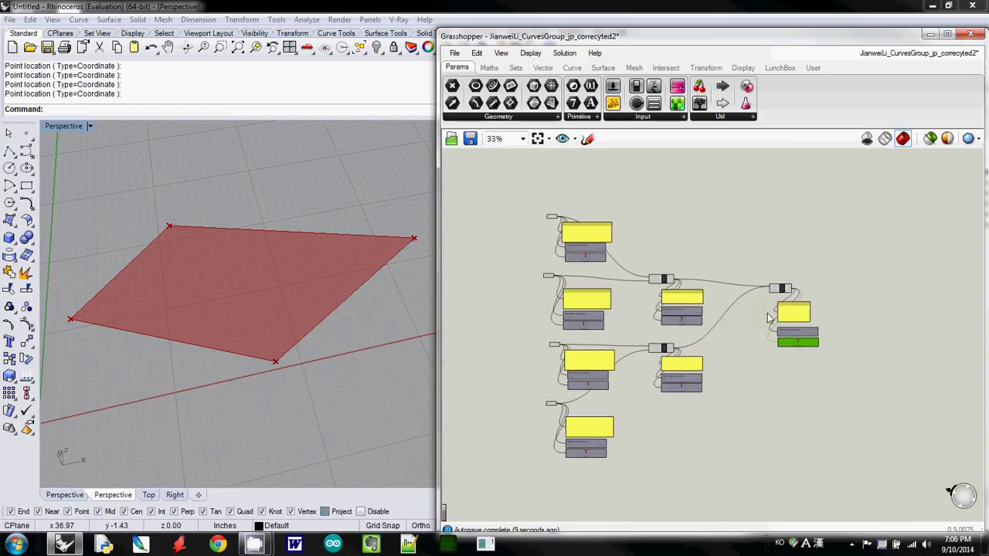
right_drag(703, 360, 723, 310)
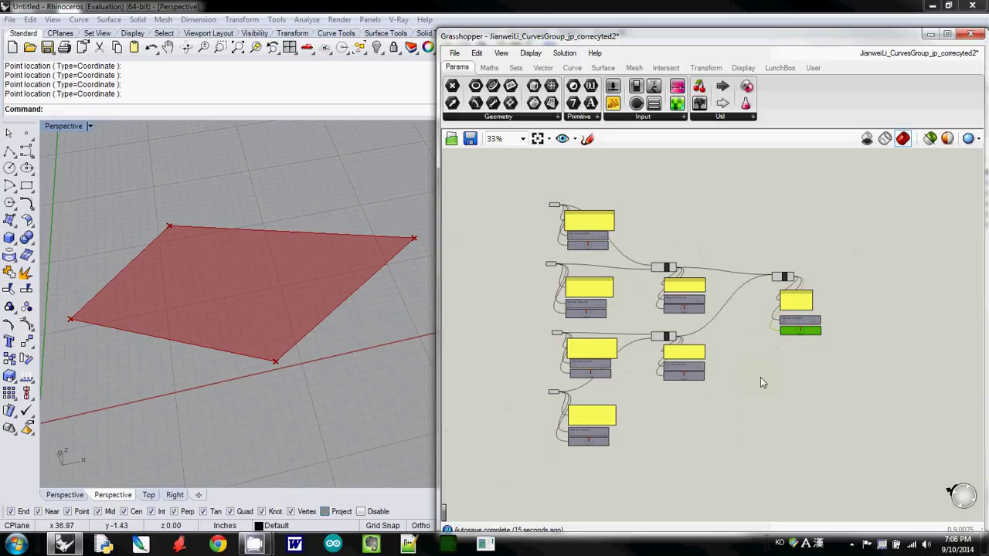
drag(520, 185, 601, 400)
right_drag(614, 178, 587, 288)
click(567, 282)
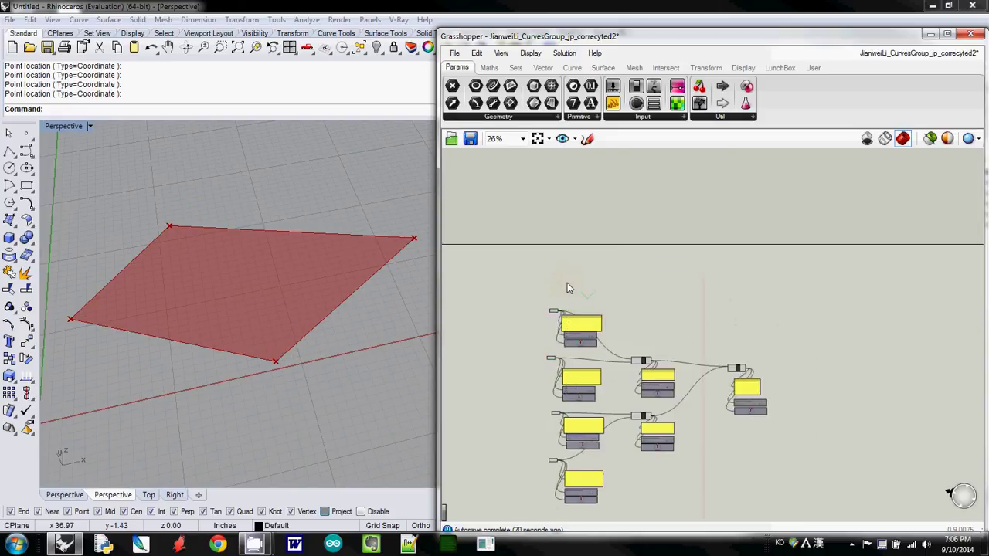
- Place a Scribble on the canvas above the topmost Point parameter
scroll(567, 282, down, 3)
scroll(557, 304, up, 5)
scroll(559, 302, up, 3)
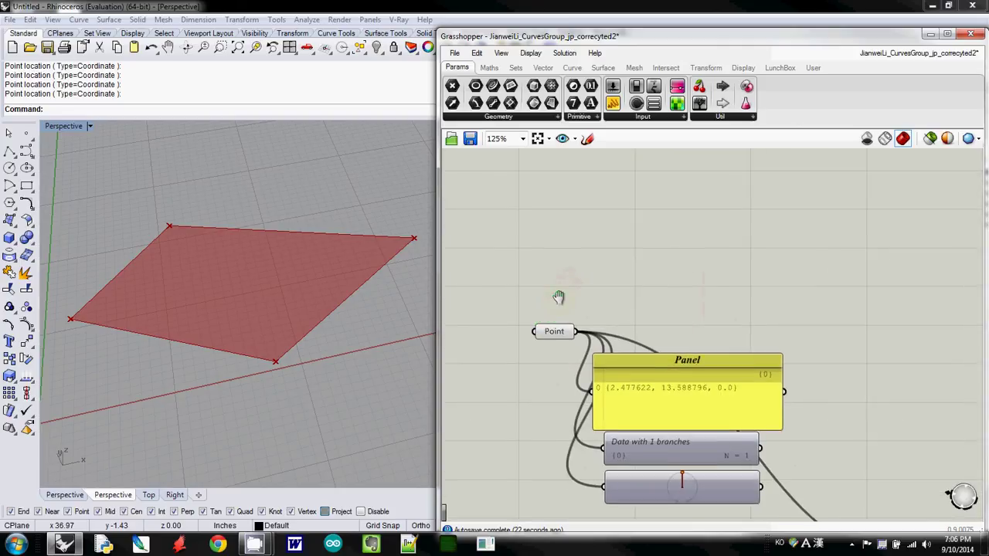
click(754, 117)
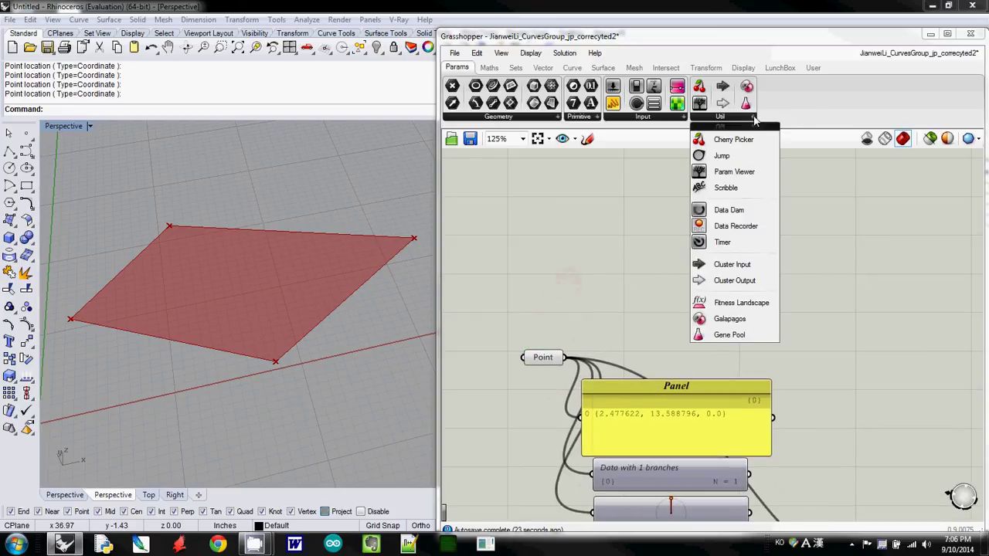
click(747, 192)
click(538, 303)
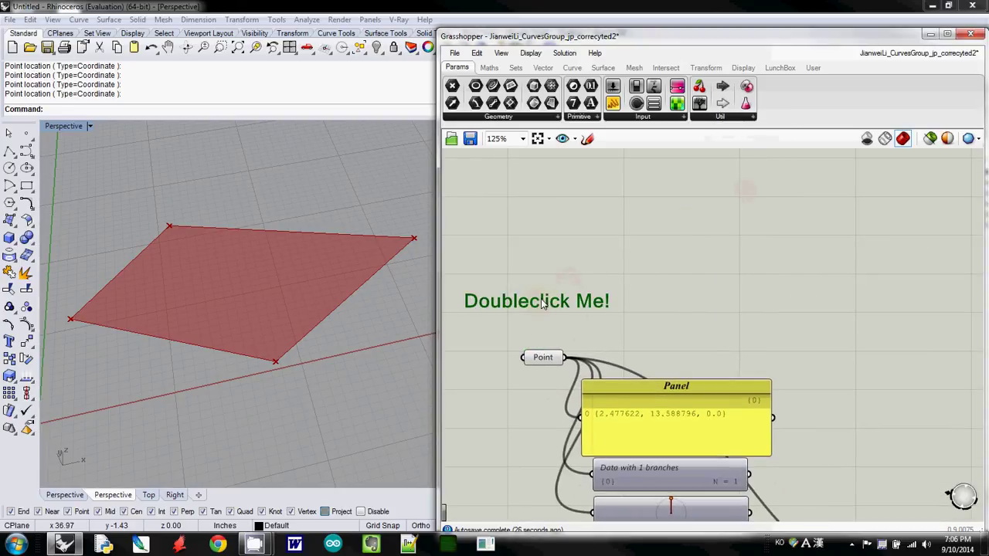
- Change the Scribble text to "1. select four points" and move the label closer to the topmost Point parameter
double_click(551, 307)
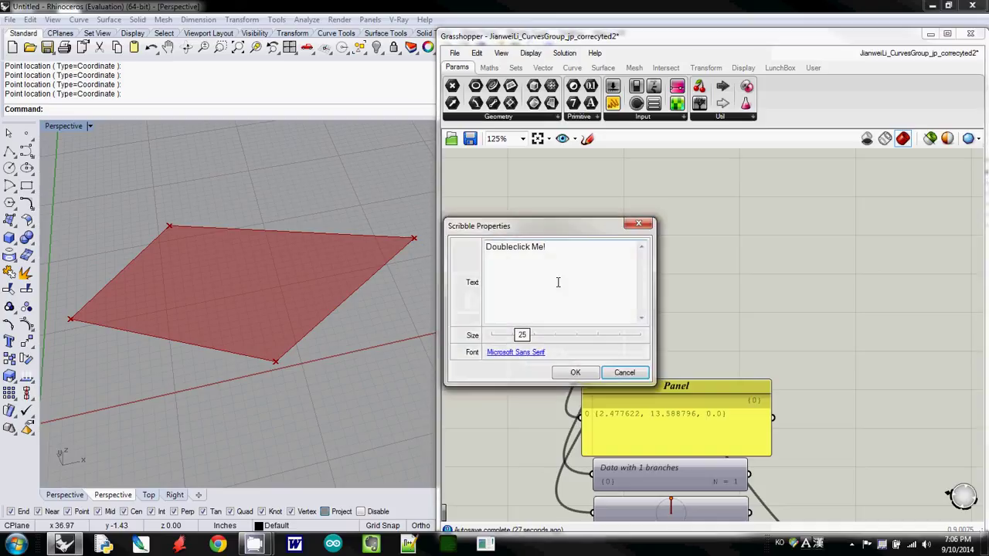
drag(550, 246, 467, 245)
text(1. select)
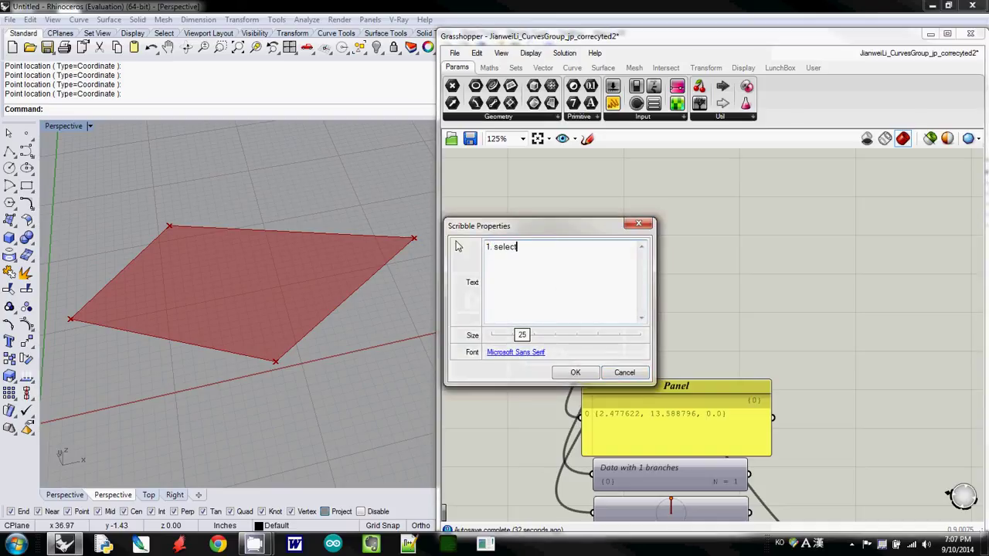
text( four points)
click(566, 373)
mouse_move(562, 307)
mouse_down()
mouse_move(607, 306)
mouse_move(615, 331)
mouse_up()
- Group the "1. select four points" label with the four Points, their panels and Param Viewers, and shift the group slightly down and right
right_drag(615, 330, 638, 219)
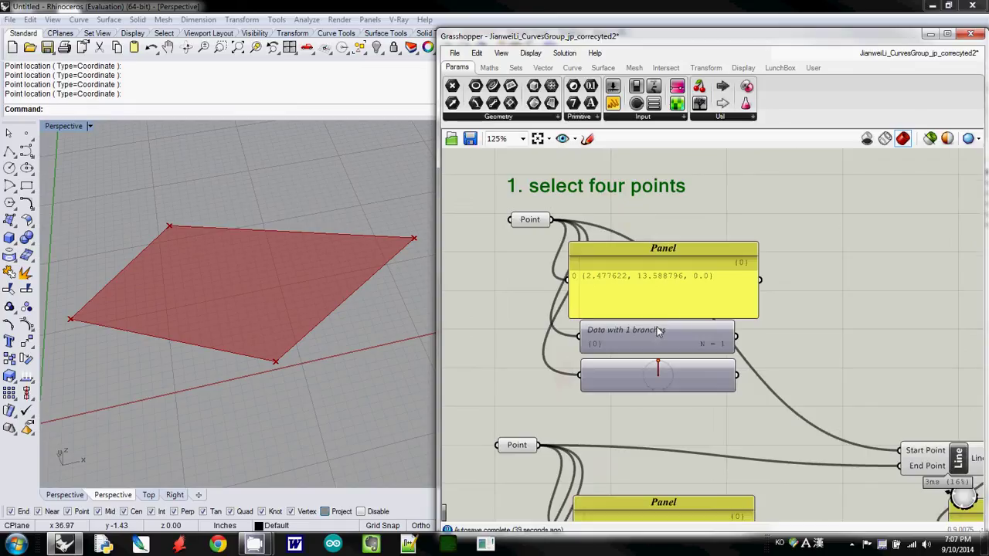
scroll(654, 330, up, 3)
scroll(654, 330, down, 6)
right_drag(580, 272, 553, 158)
drag(553, 158, 693, 511)
click(476, 53)
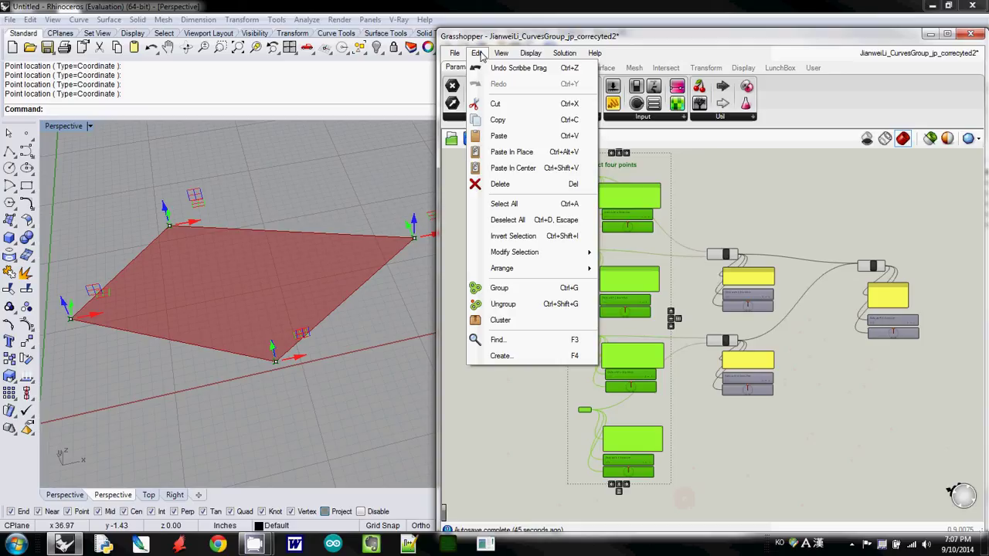
click(532, 292)
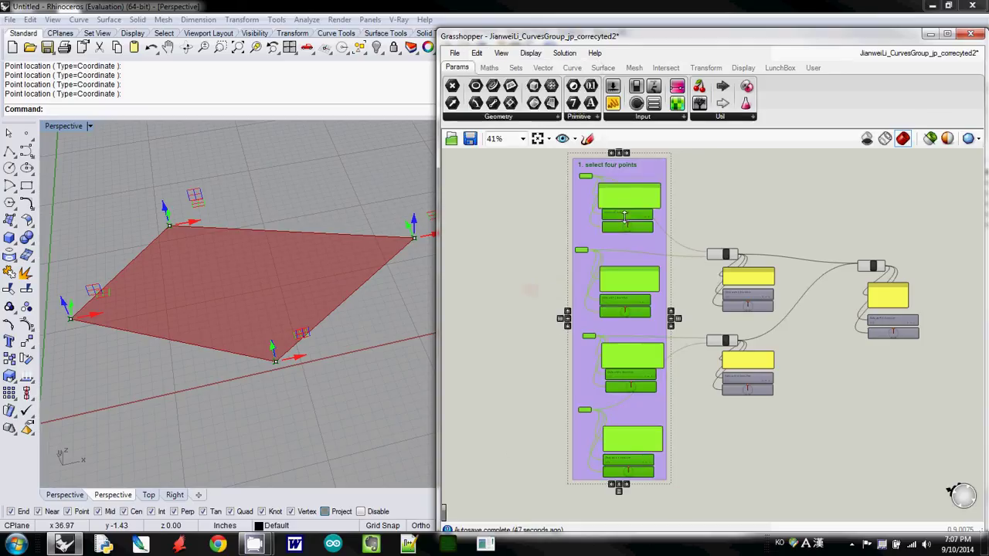
click(659, 157)
drag(611, 165, 644, 210)
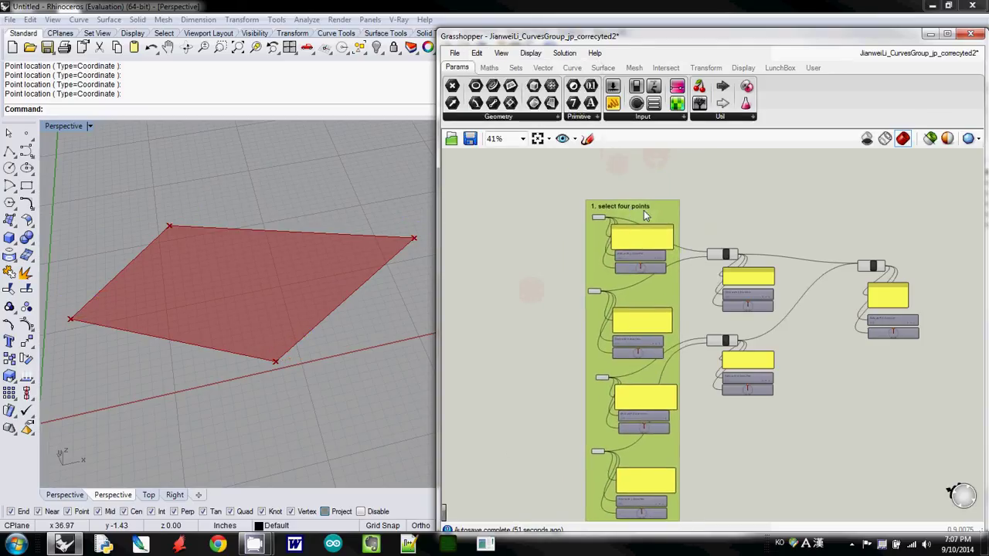
- Place a second Scribble above the upper Line component
right_drag(725, 224, 693, 245)
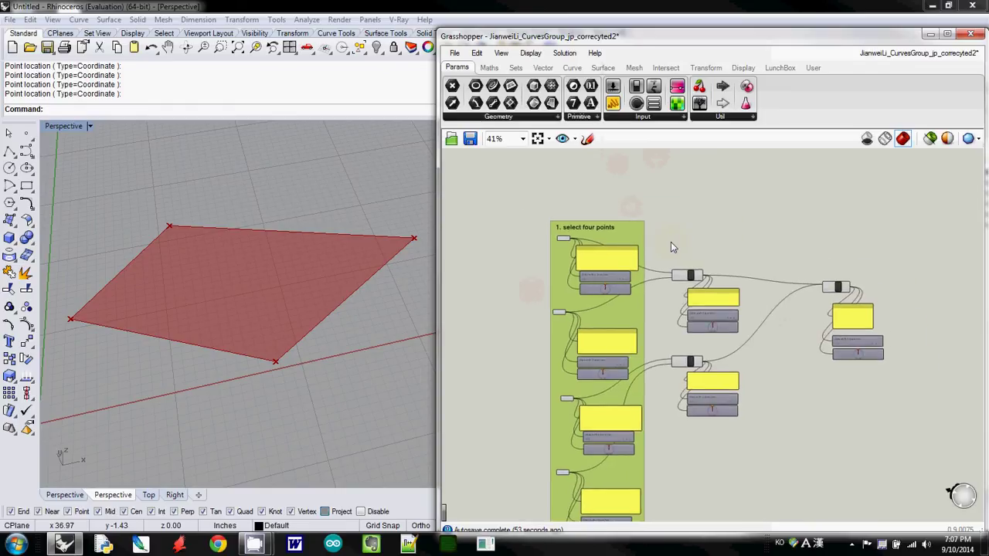
scroll(671, 241, up, 2)
scroll(675, 255, up, 2)
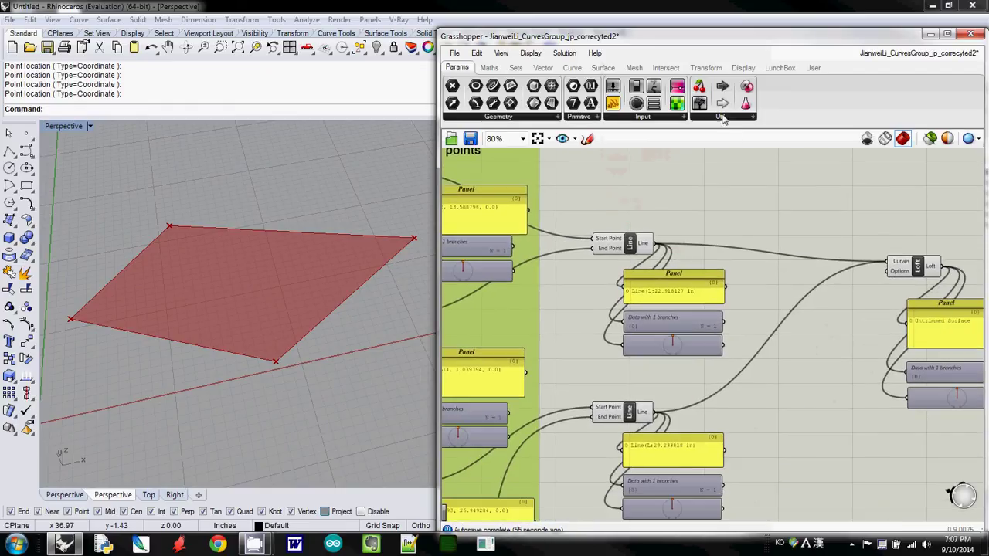
click(754, 117)
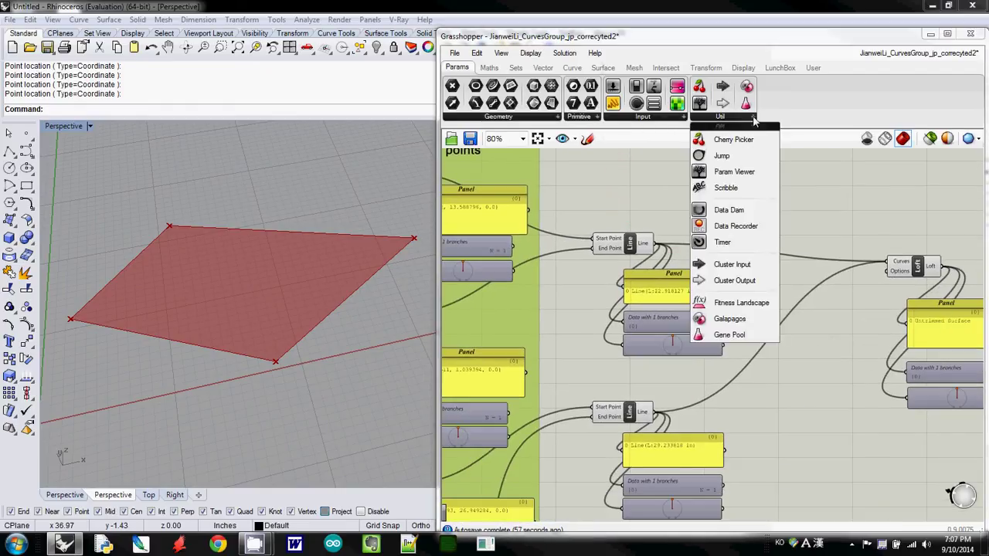
drag(728, 190, 579, 194)
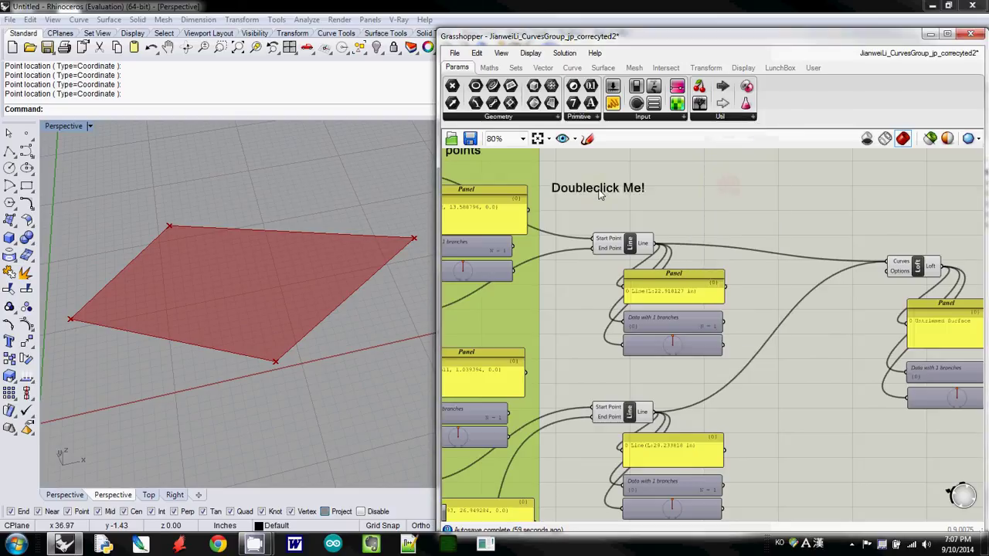
- Change the text of the Scribble above the Line components to "2. draw lines between two sets of points"
double_click(572, 192)
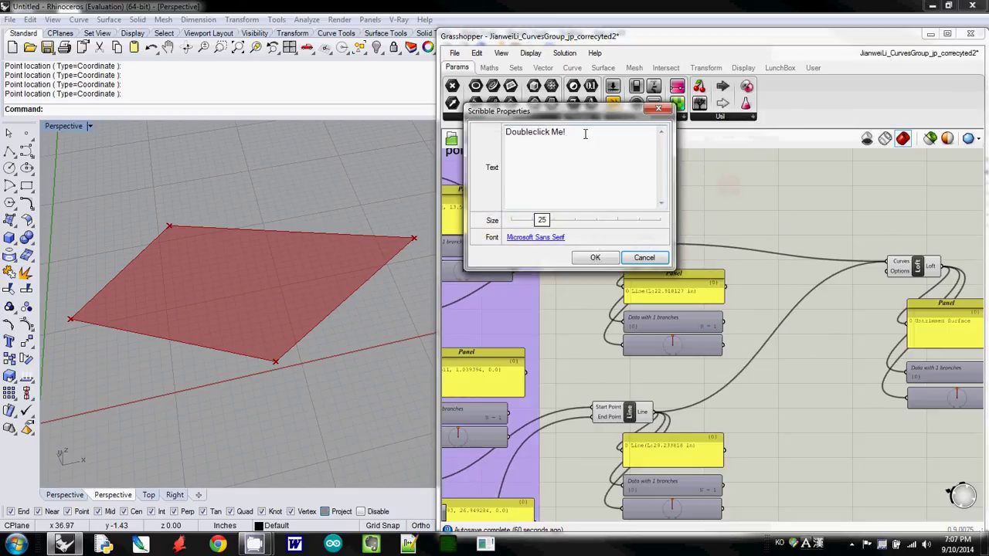
drag(584, 134, 485, 124)
text(2)
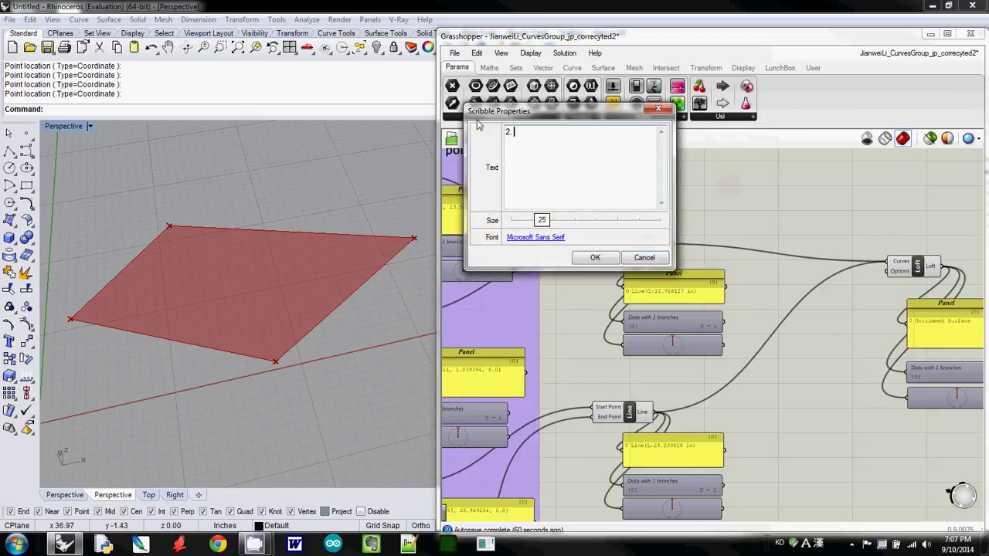
text(. draw lines between two sets of points)
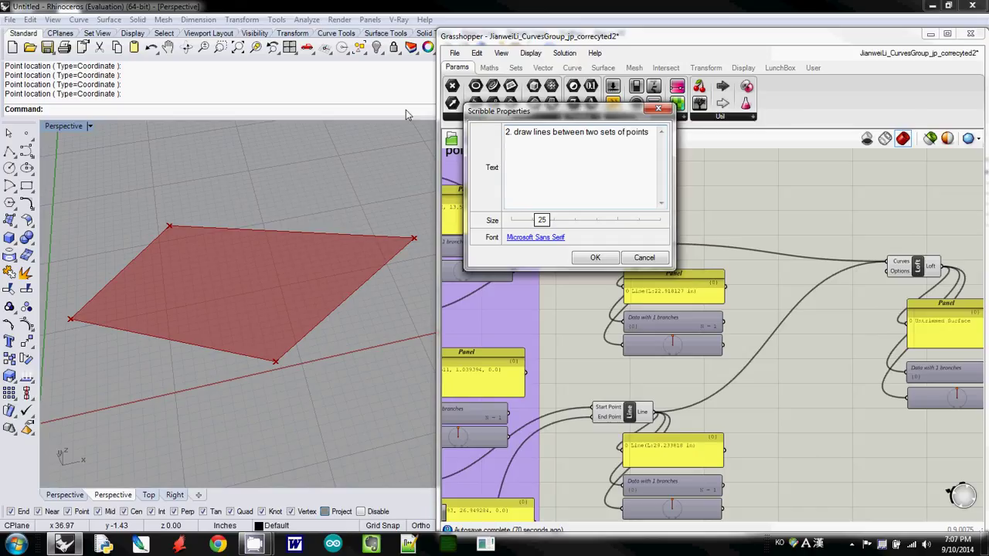
click(595, 258)
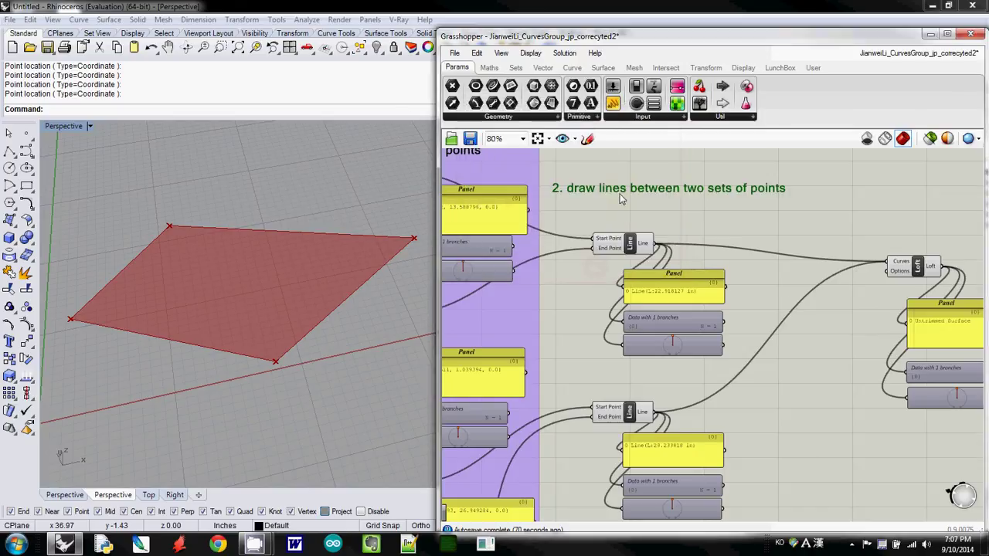
- Group the second label with both Lines, their panels and Param Viewers, and level the group's upper edge with the points group
mouse_move(620, 193)
mouse_down()
mouse_move(659, 210)
mouse_move(711, 278)
mouse_move(821, 472)
mouse_up()
scroll(712, 311, down, 3)
click(477, 52)
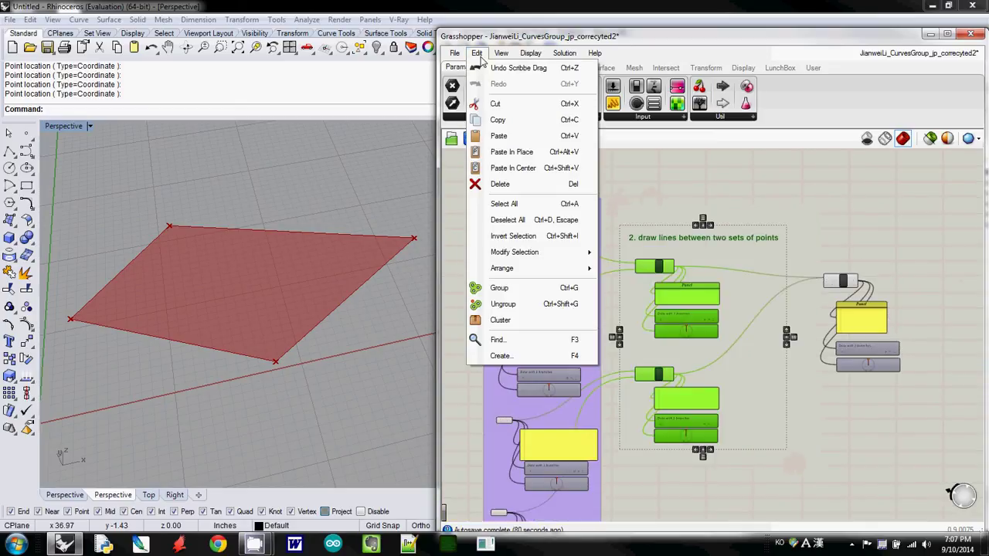
click(532, 286)
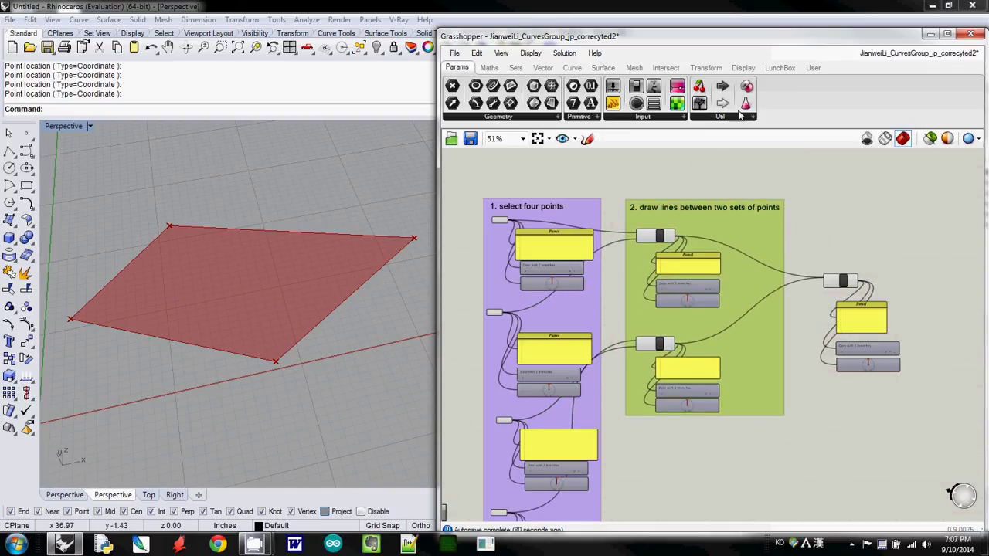
- Add a Scribble above the Loft component reading "3. loft two curves, and make a surface"
click(753, 117)
click(726, 188)
click(833, 241)
double_click(832, 241)
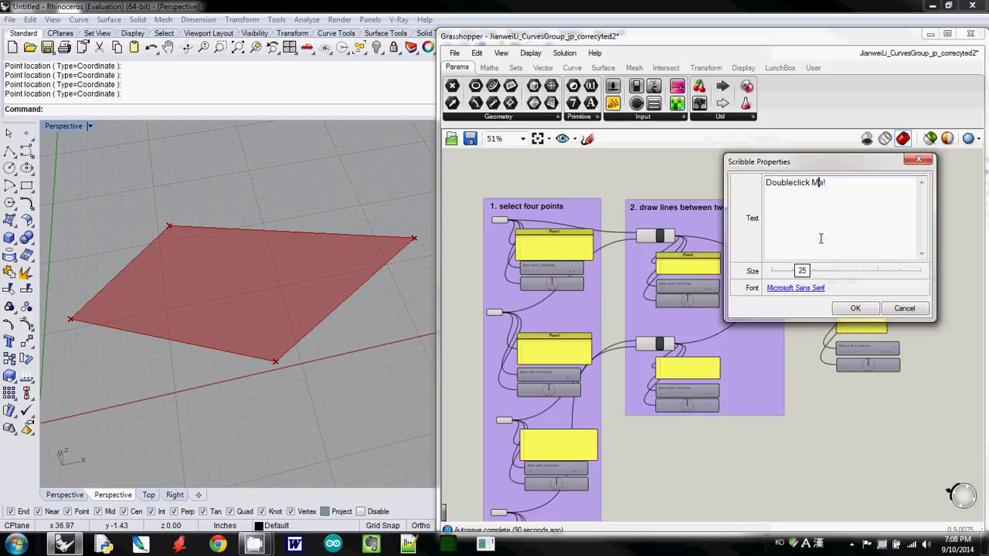
drag(842, 189, 754, 189)
text(3)
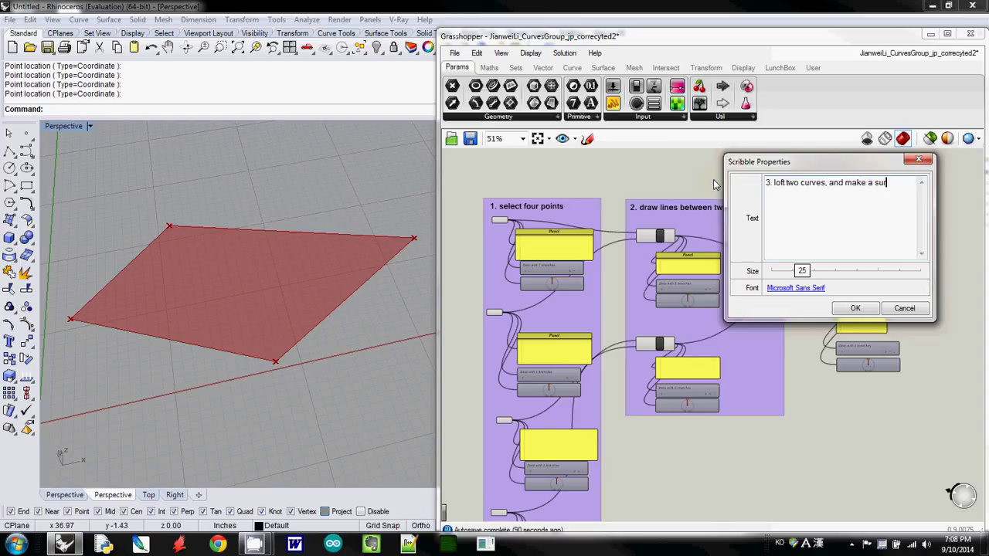
click(835, 309)
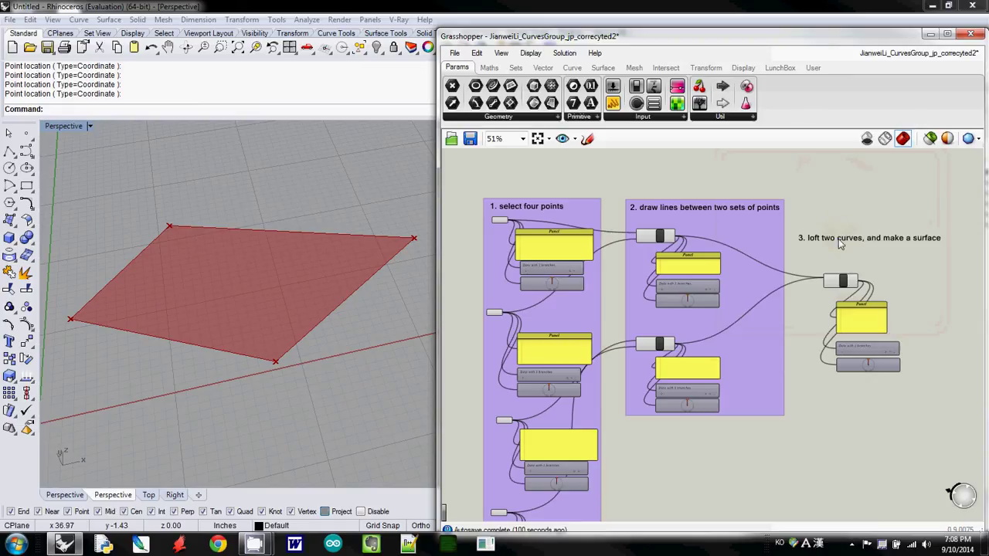
- Group the third label with the Loft component, its panel and Param Viewers, and move the group up level with the other two
mouse_move(833, 242)
mouse_down()
mouse_move(835, 261)
mouse_move(958, 363)
mouse_move(964, 391)
mouse_move(981, 403)
mouse_up()
click(479, 53)
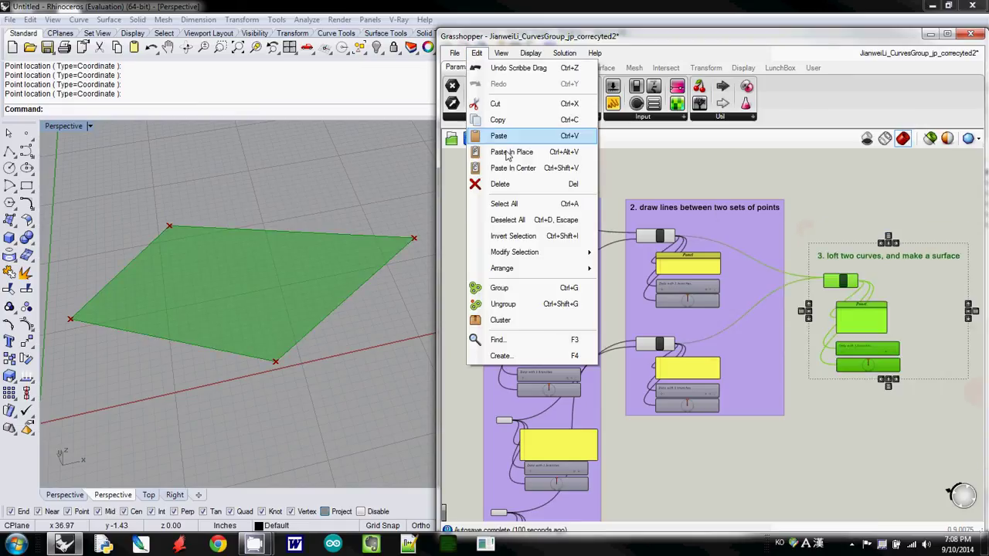
click(550, 288)
mouse_move(832, 259)
mouse_down()
mouse_move(842, 245)
mouse_move(842, 274)
mouse_up()
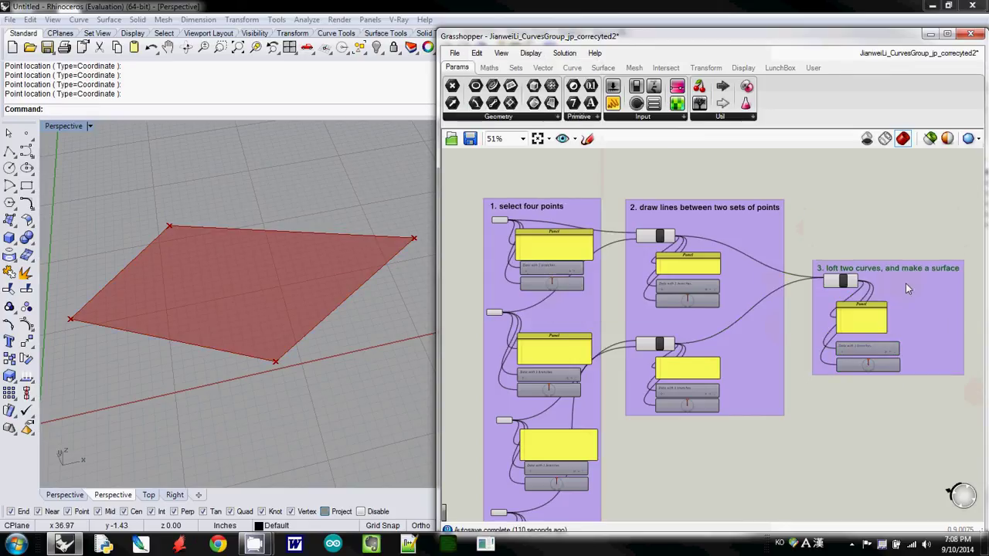
drag(908, 288, 914, 244)
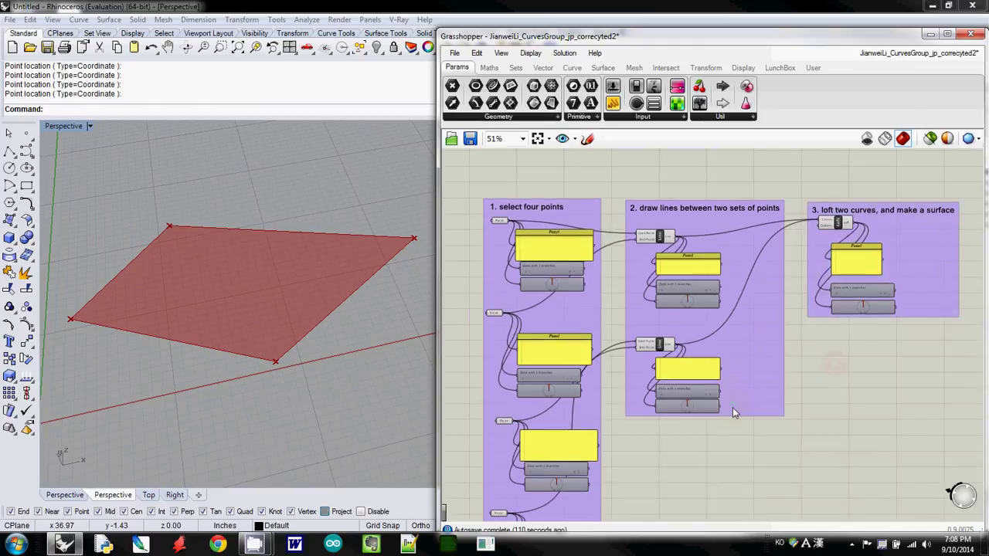
- Save the definition under a new file name made of the author's first name followed by "_loft_demo_group"
scroll(598, 195, down, 2)
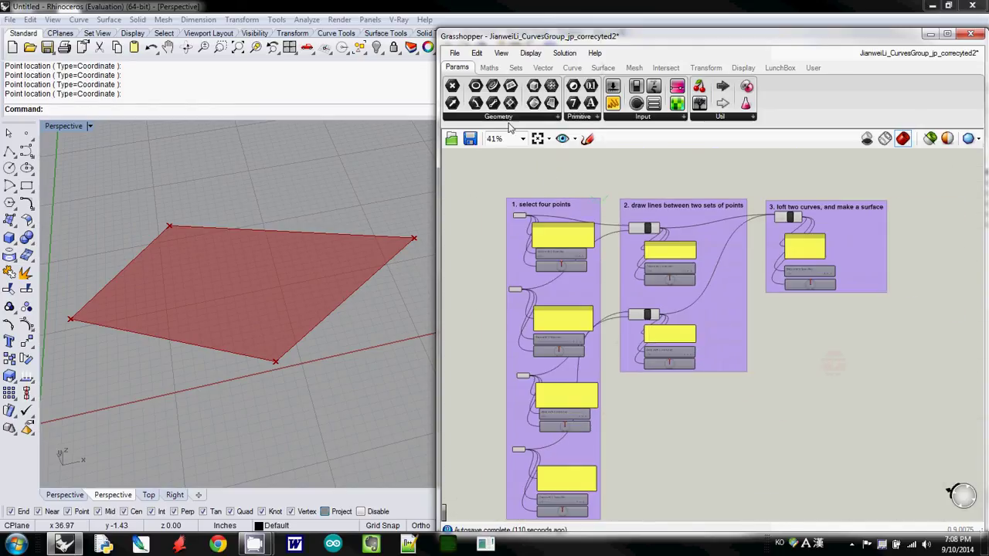
click(454, 52)
click(495, 134)
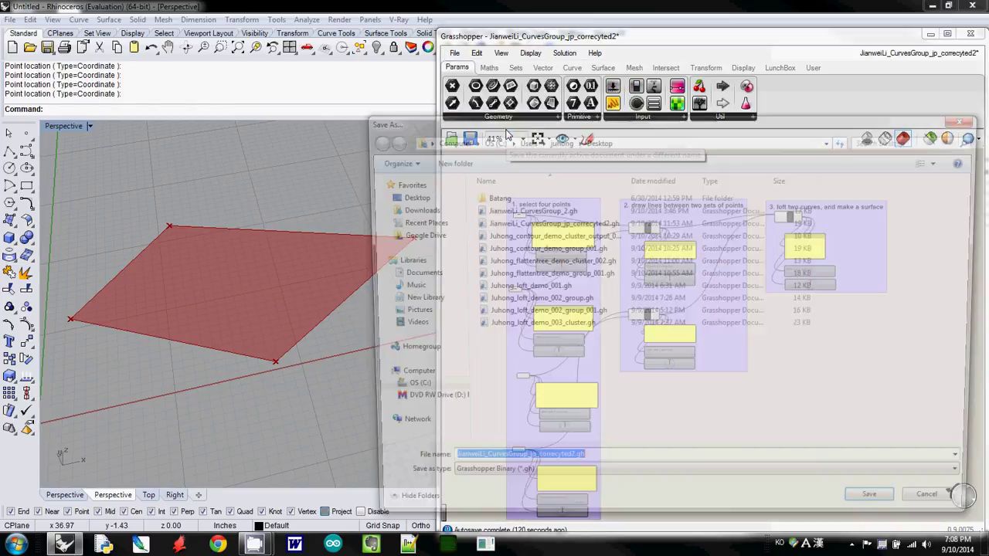
text(Juh)
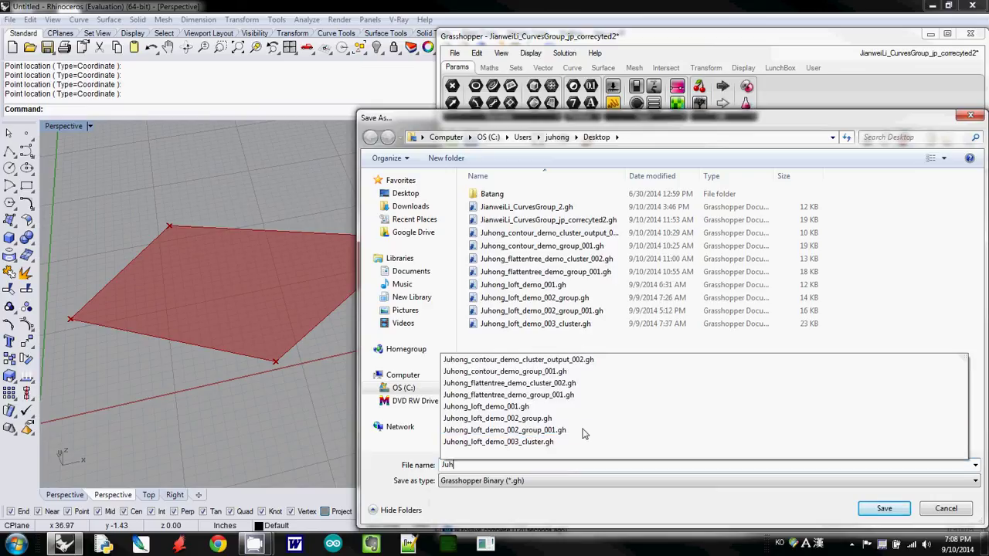
text(ong_loft_de)
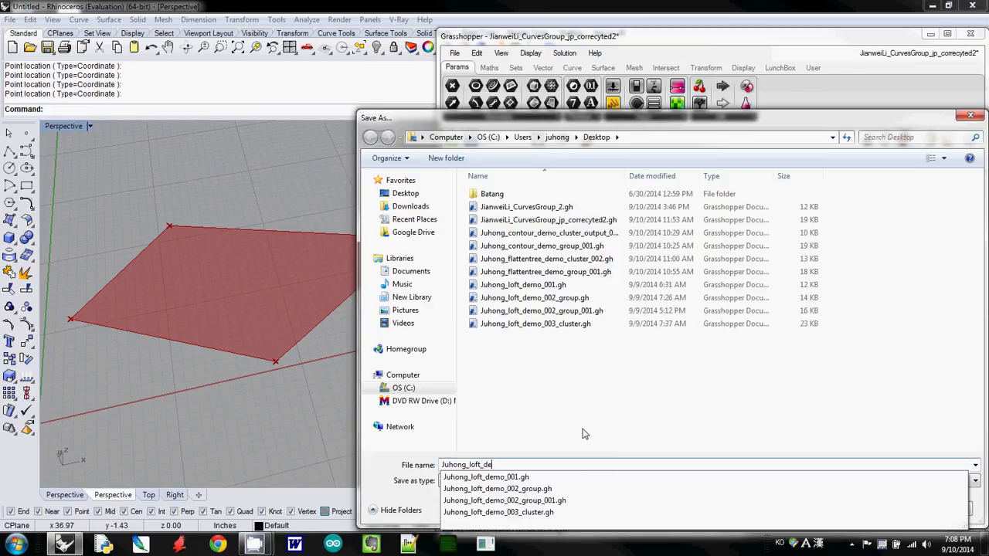
text(mo_cou)
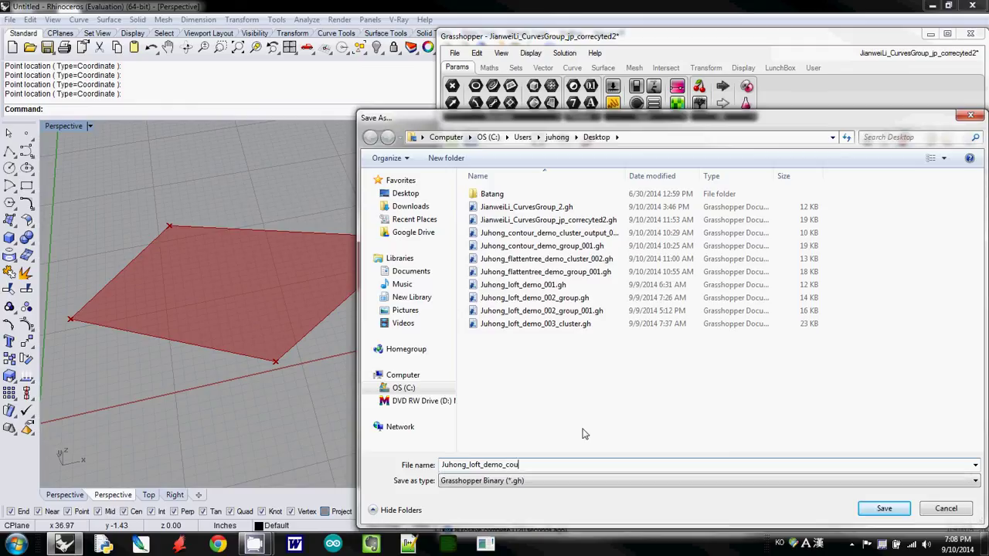
key(BackSpace)
key(BackSpace)
key(BackSpace)
text(grou)
key(Return)
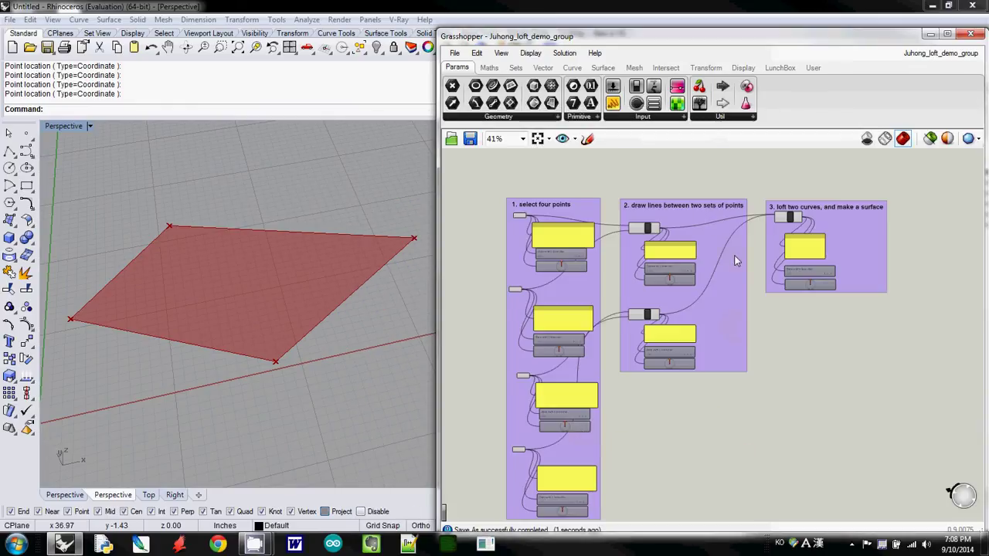
- Turn the whole "1. select four points" group into a cluster and move it up beside the upper Line component
mouse_move(745, 345)
right_down()
mouse_move(761, 331)
mouse_move(749, 334)
right_up()
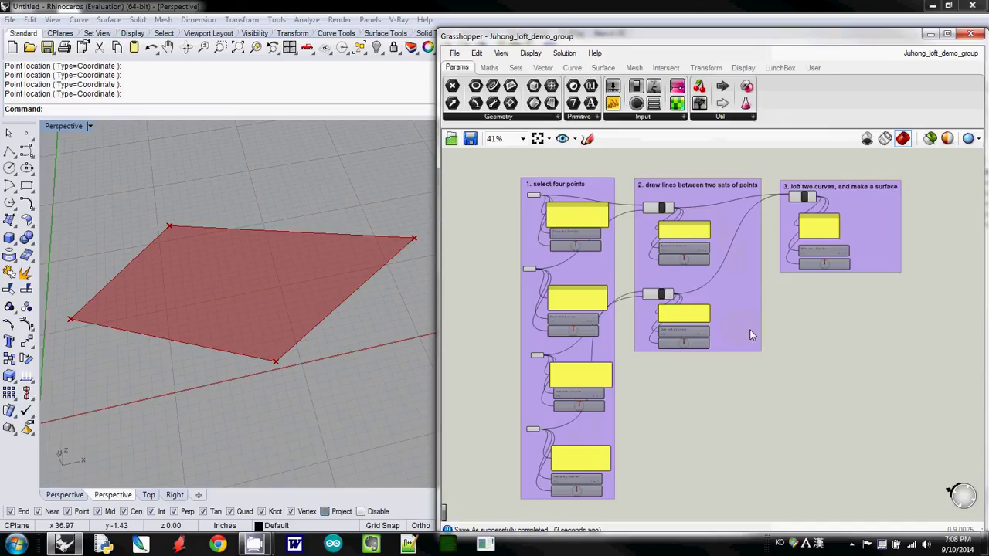
drag(495, 167, 632, 526)
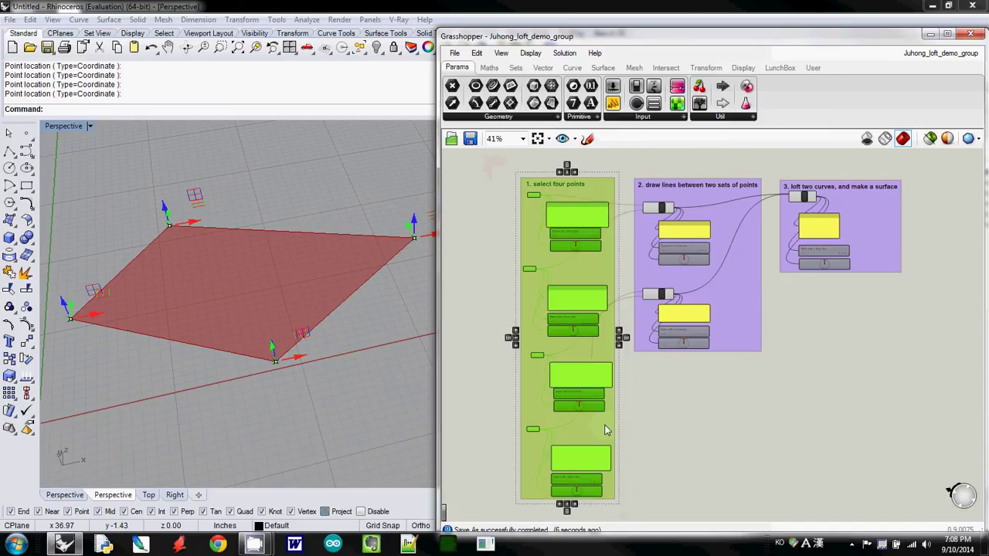
click(477, 52)
click(514, 319)
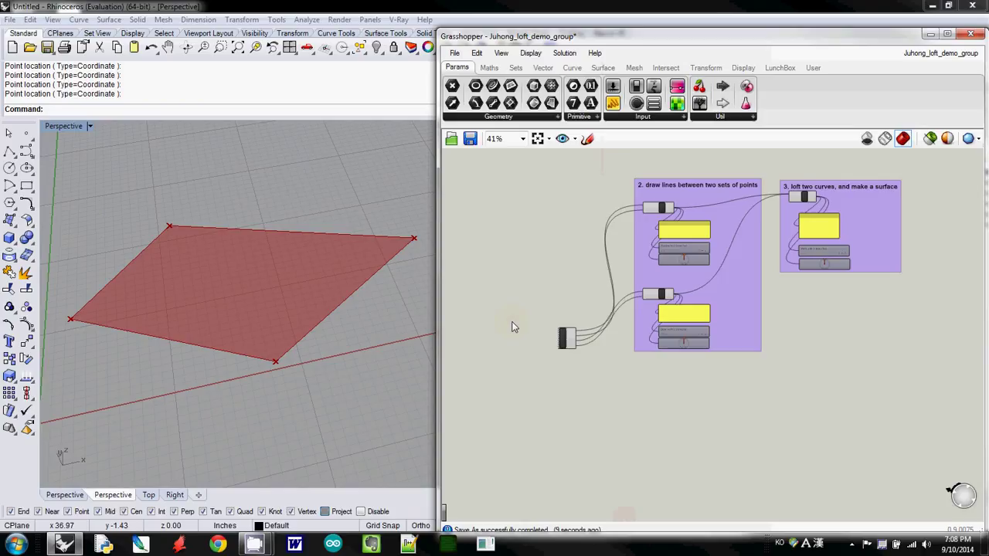
drag(570, 332, 577, 232)
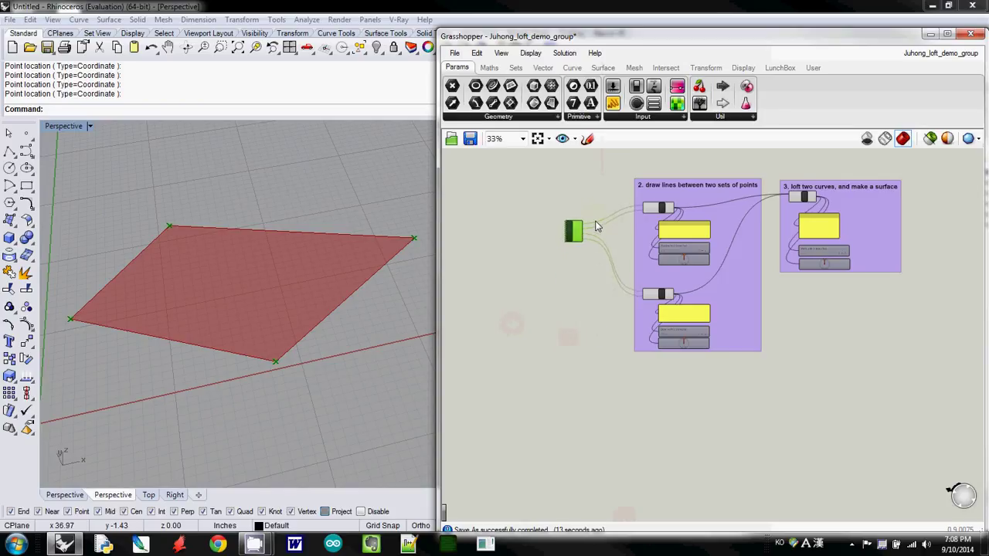
- Rename the points cluster to "select input points"
scroll(589, 230, up, 4)
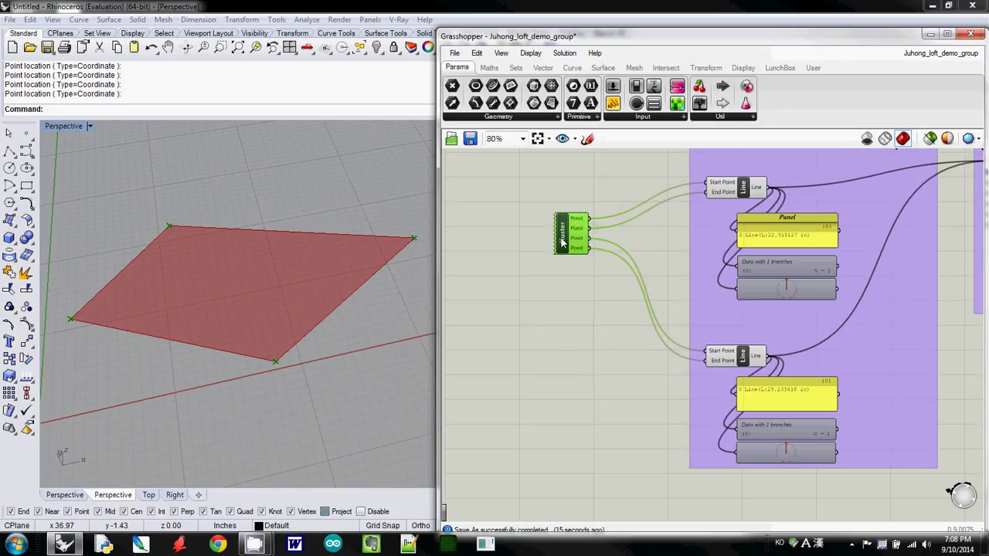
right_click(562, 242)
key(ctrl+a)
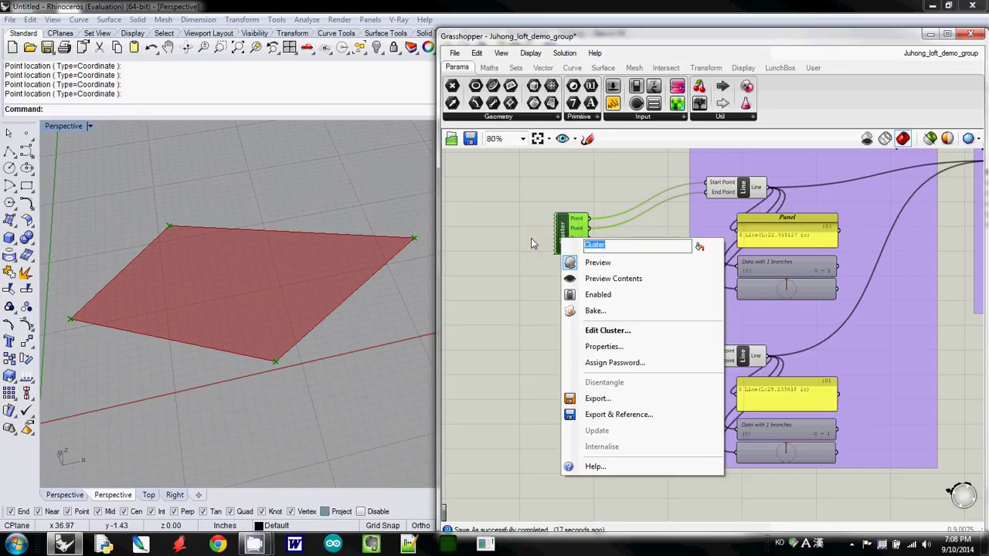
text(alet input po)
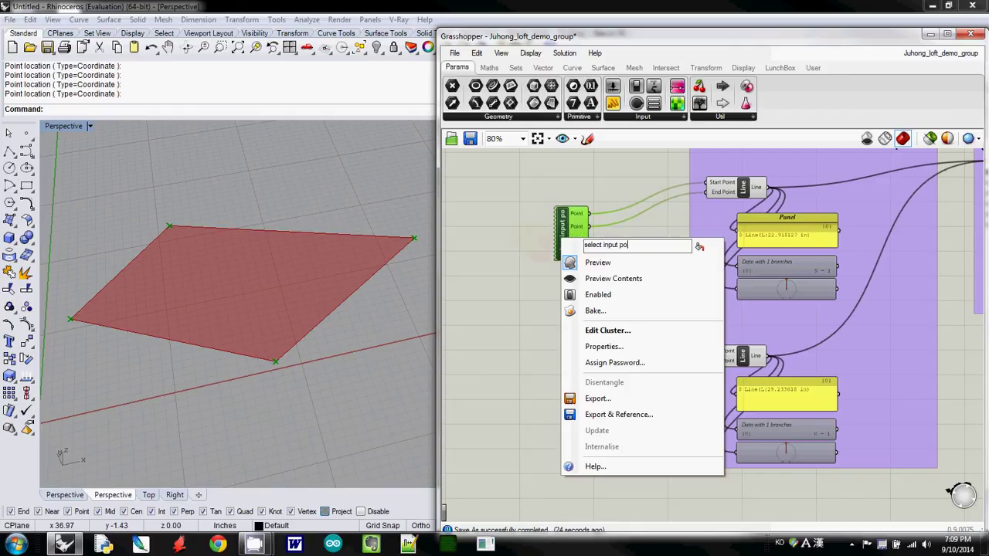
text(ints)
key(Return)
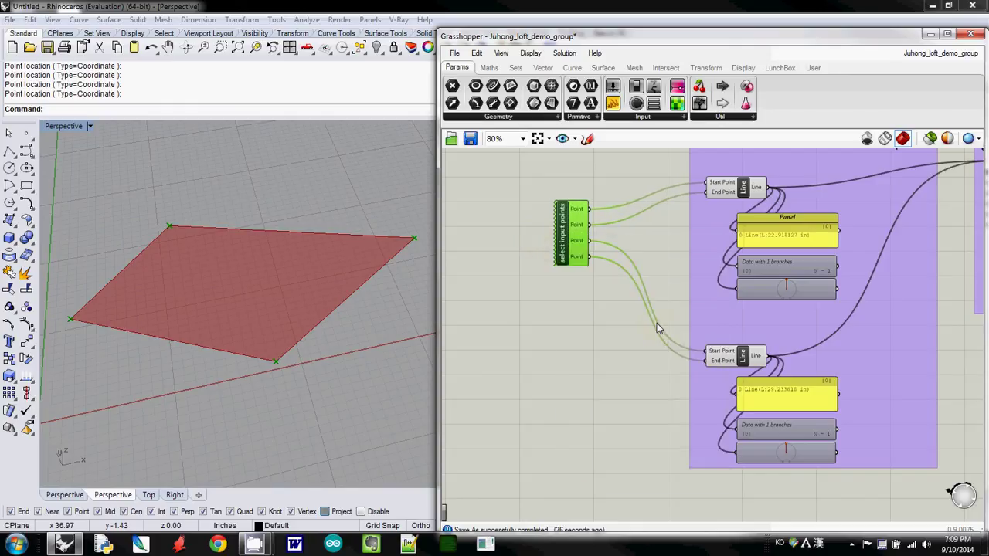
- Turn the whole "2. draw lines between two sets of points" group into a cluster and move it next to the points cluster
scroll(652, 298, up, 3)
scroll(645, 314, down, 3)
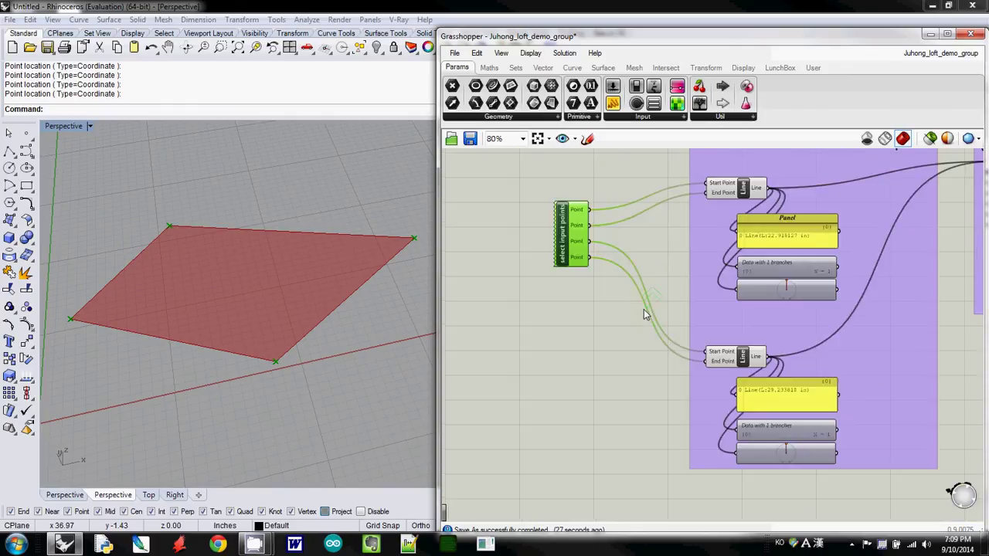
scroll(645, 315, down, 1)
drag(666, 162, 889, 459)
click(477, 53)
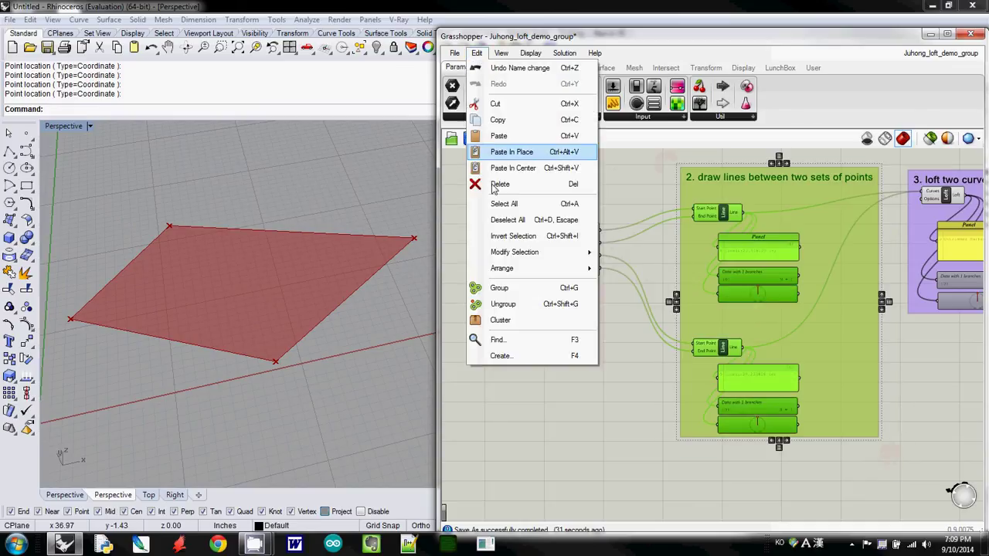
click(525, 320)
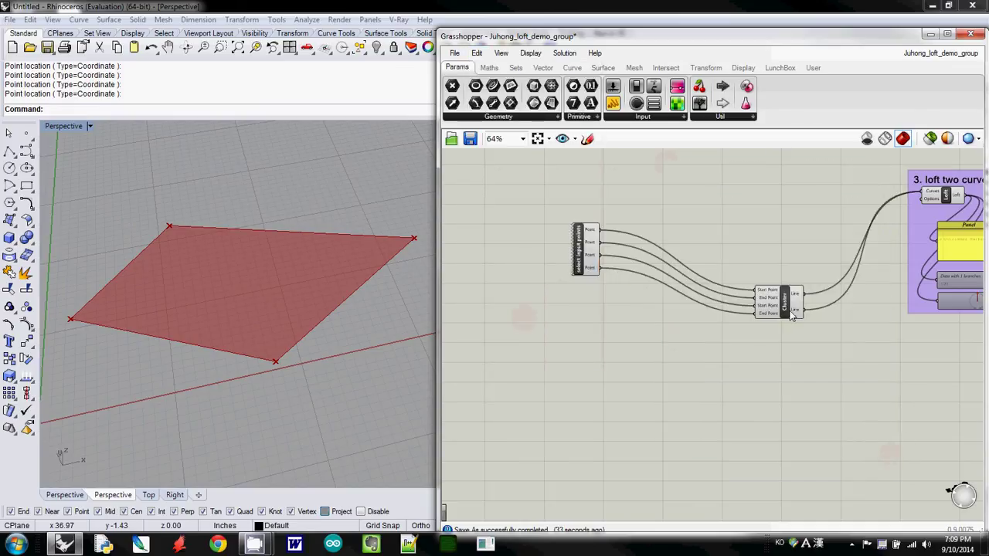
drag(791, 314, 669, 260)
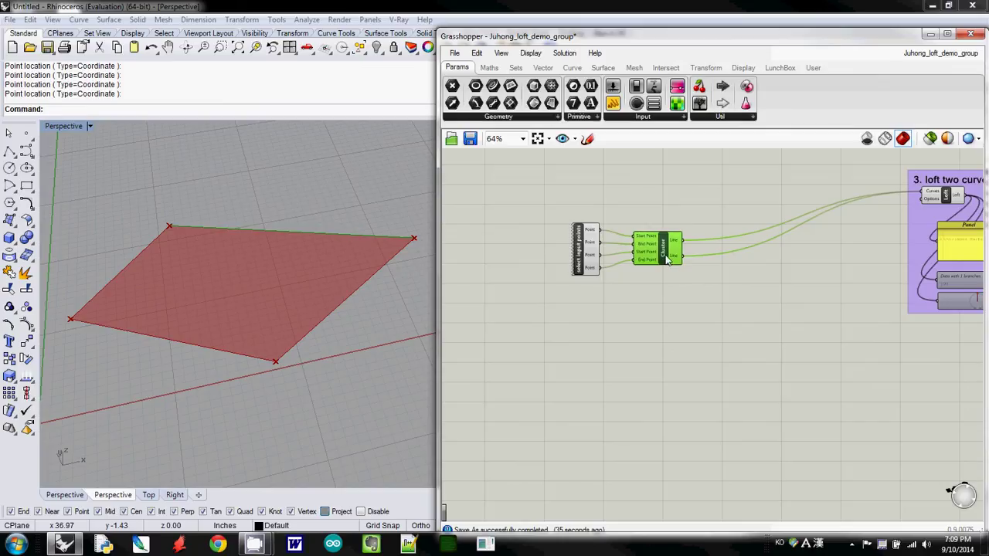
- Rename the lines cluster to "make curves from points" and deselect it
right_click(666, 259)
double_click(696, 261)
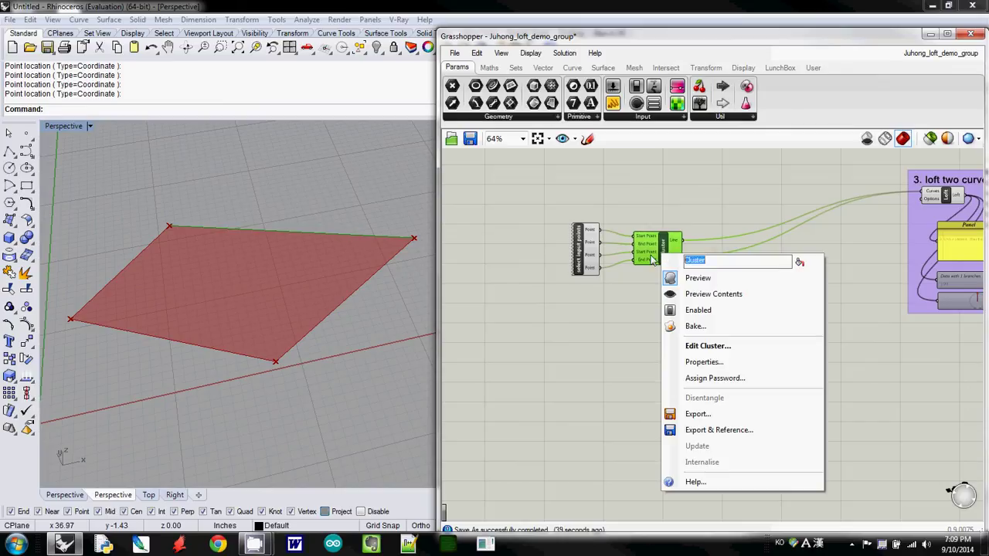
text(make curv)
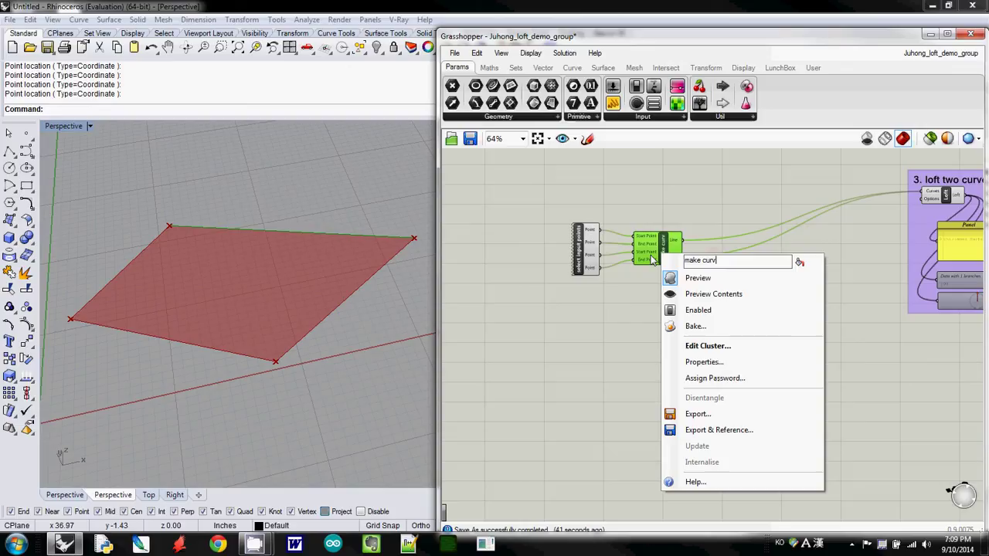
text(es from points)
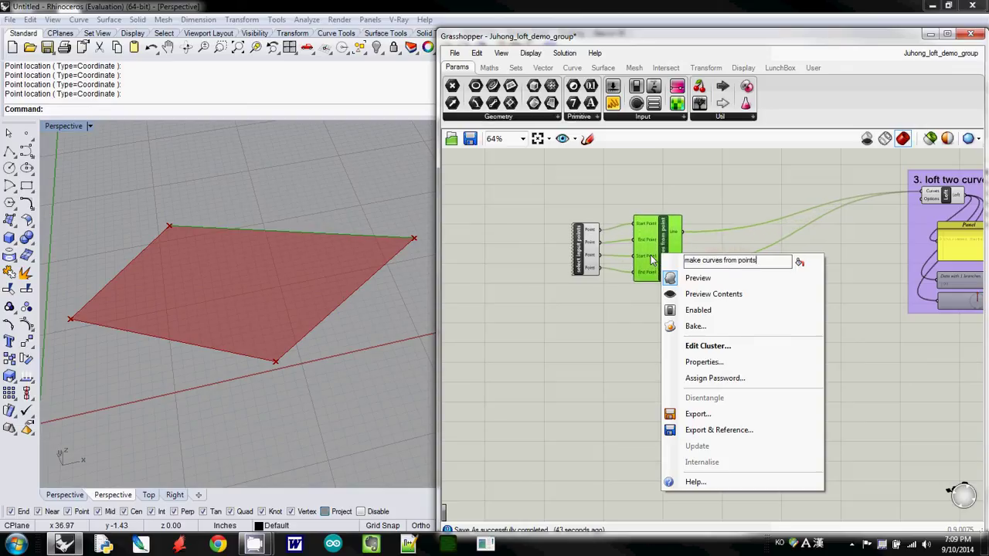
key(Return)
click(846, 371)
- Turn the whole "3. loft two curves, and make a surface" group into a cluster and move it next to the curves cluster
right_drag(845, 372, 726, 411)
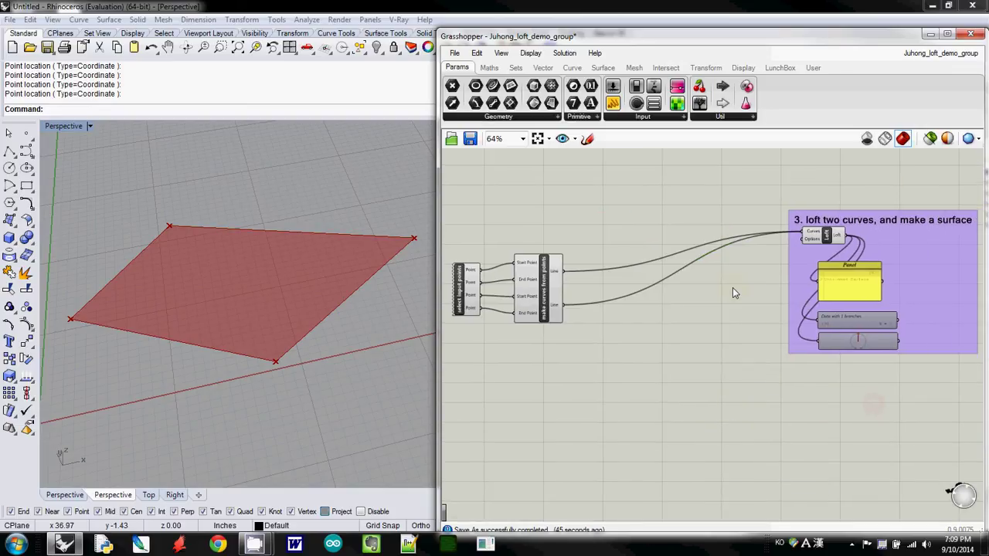
drag(761, 203, 983, 403)
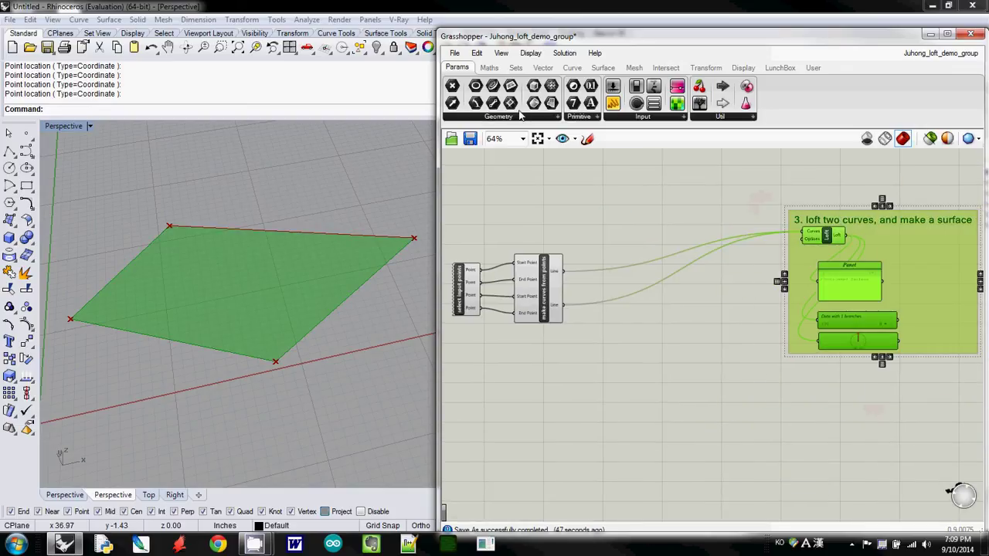
click(477, 52)
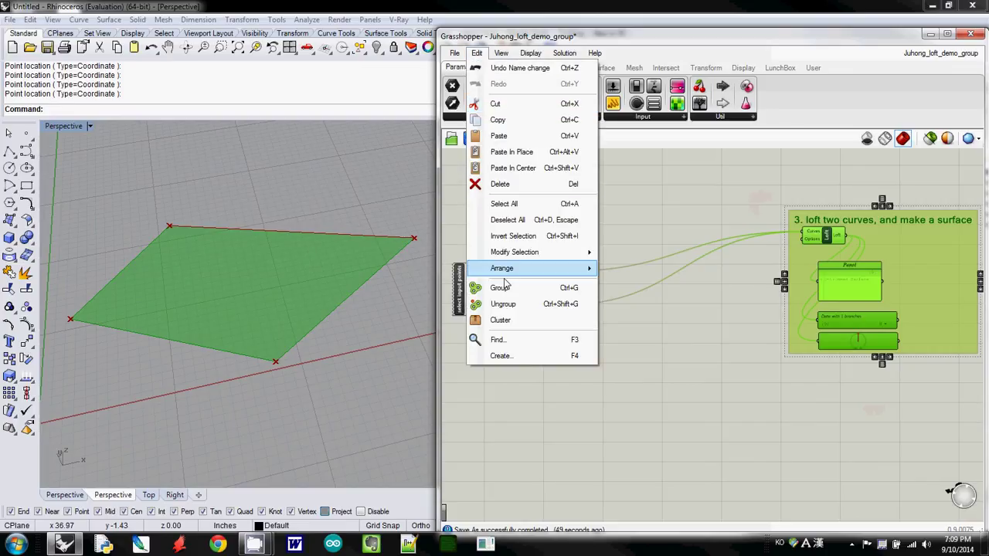
click(494, 321)
drag(892, 297, 631, 299)
- Rename the loft cluster to "make a lofted surface"
right_click(631, 299)
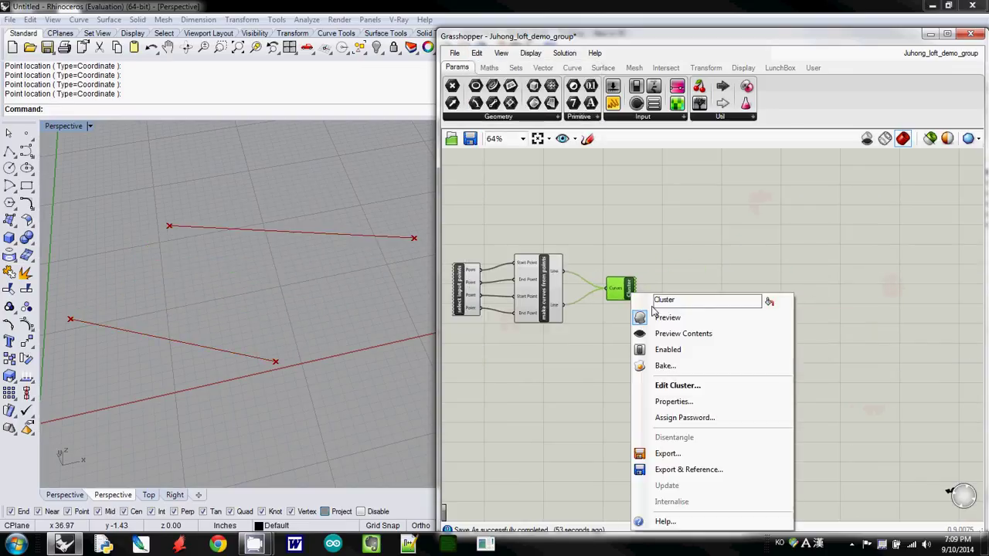
double_click(684, 302)
text(ma)
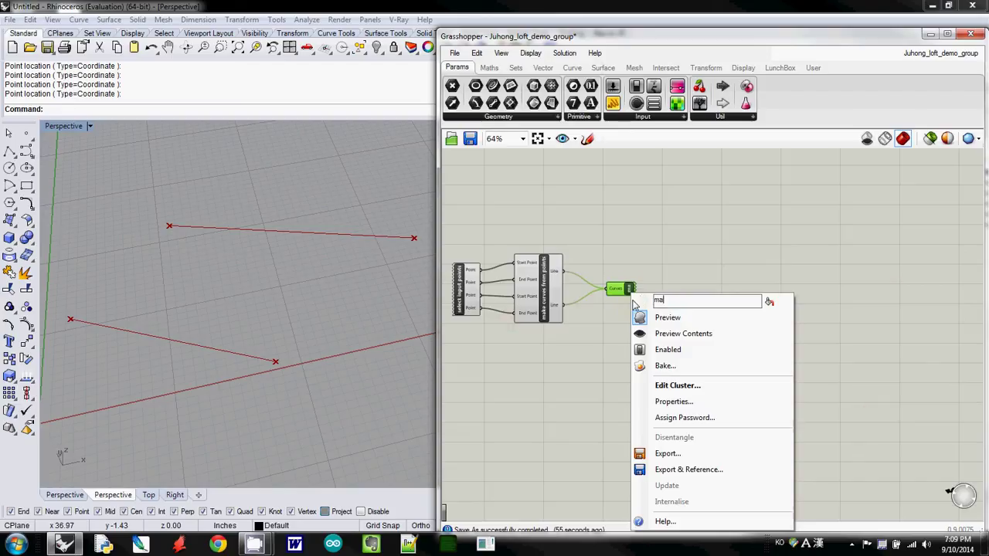
text(ke a lofted surface)
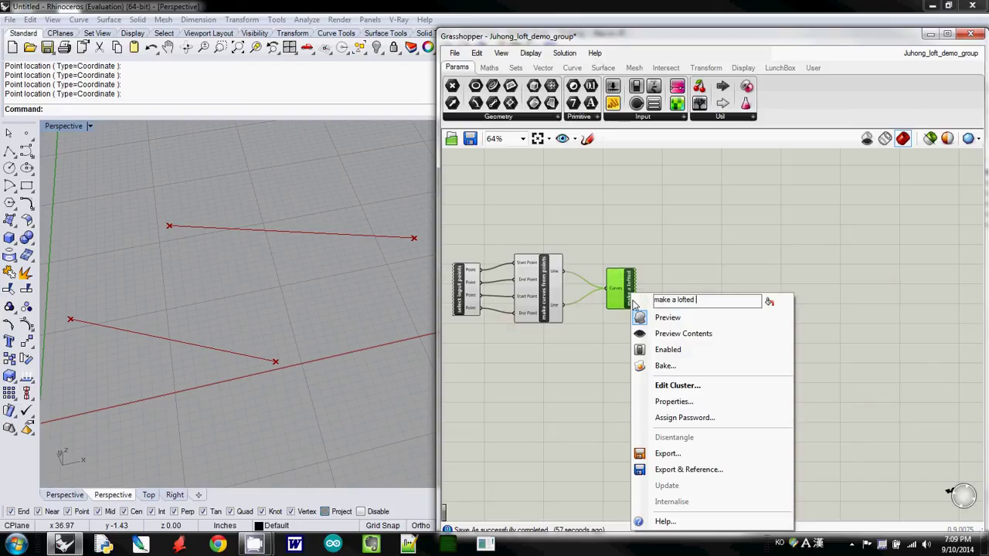
click(672, 258)
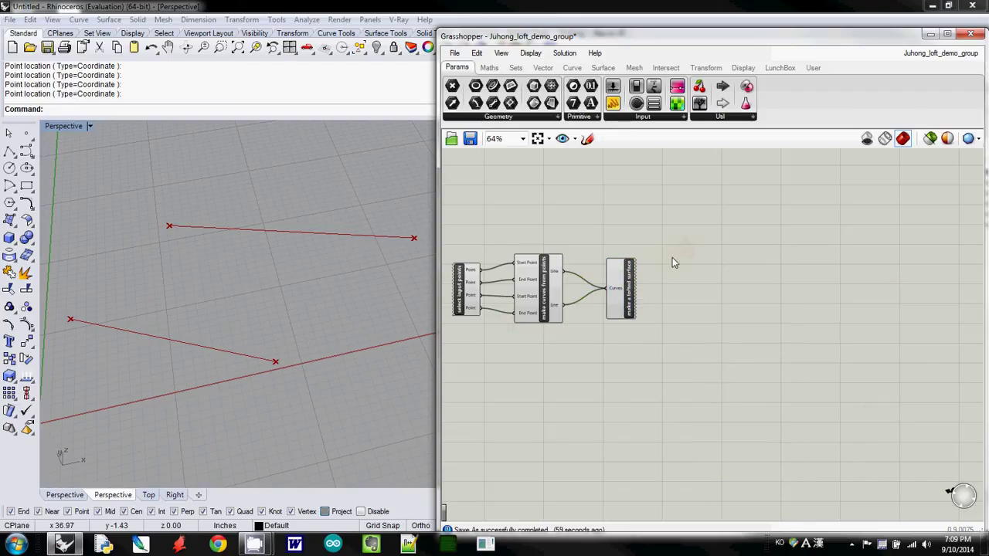
right_drag(639, 311, 744, 326)
click(741, 324)
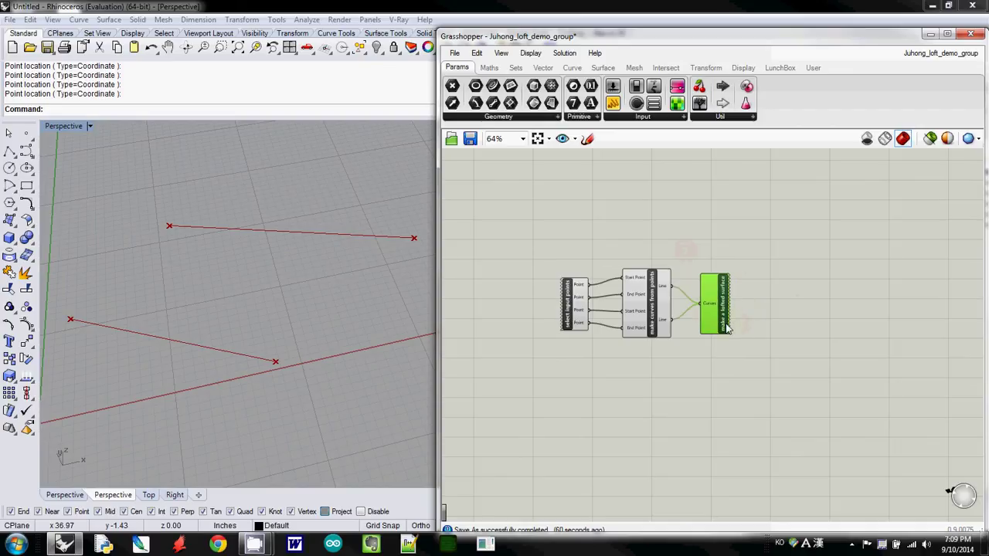
scroll(632, 323, up, 2)
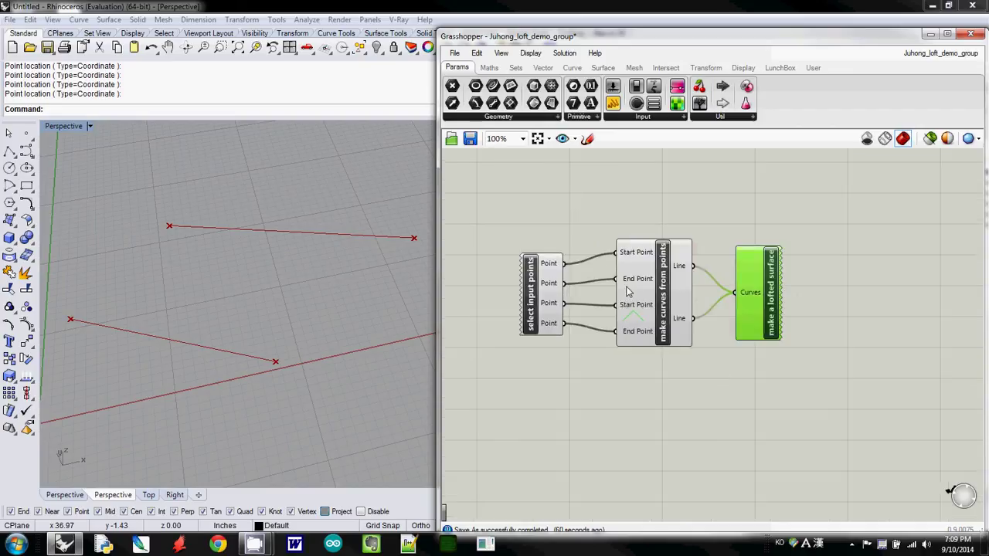